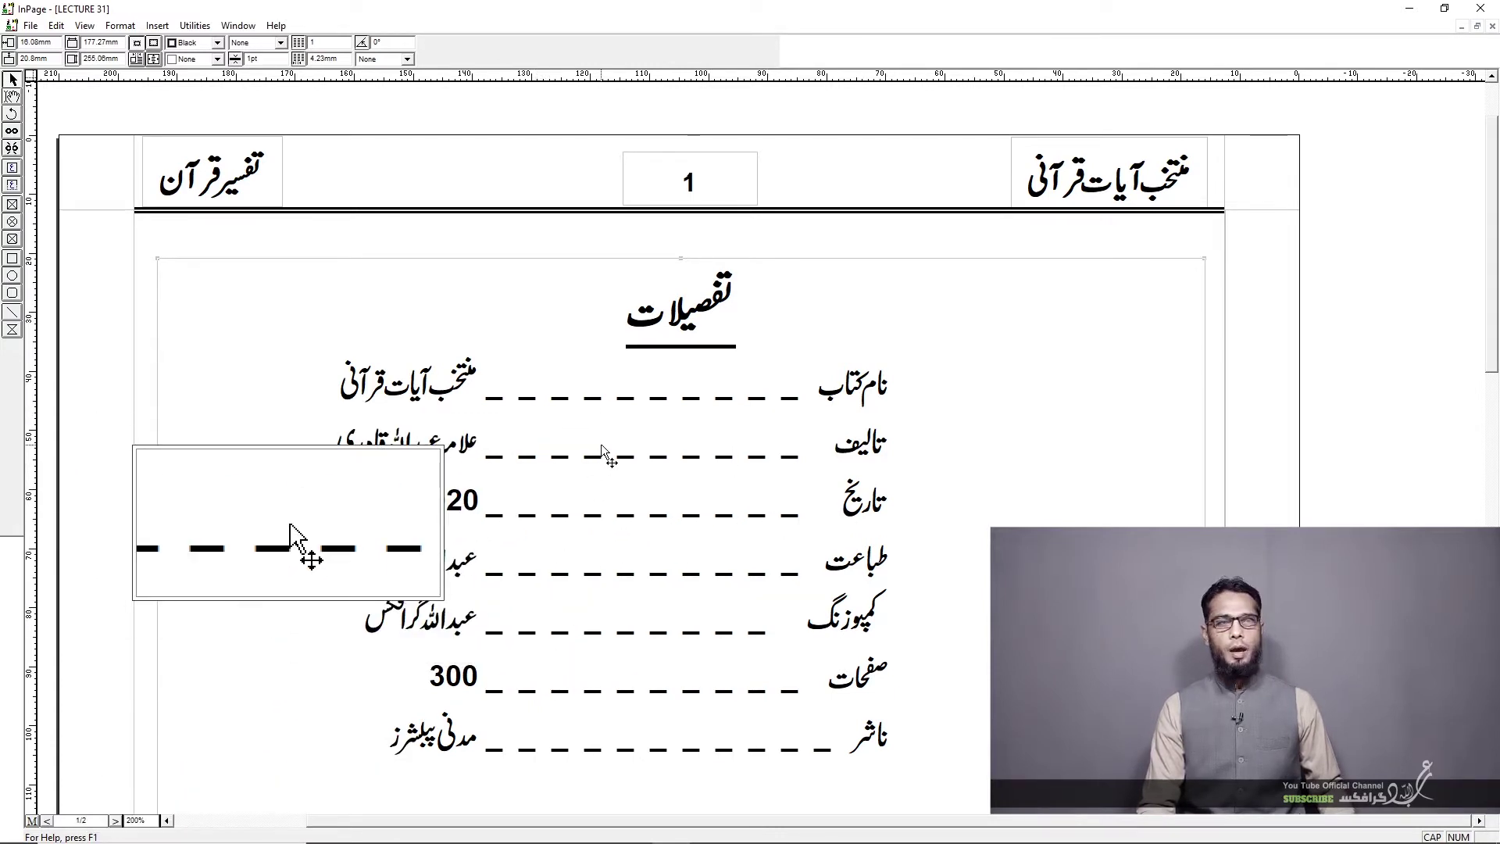
Step: Review the finished details section and the table of contents on the LECTURE 31 page
scroll(607, 442, down, 3)
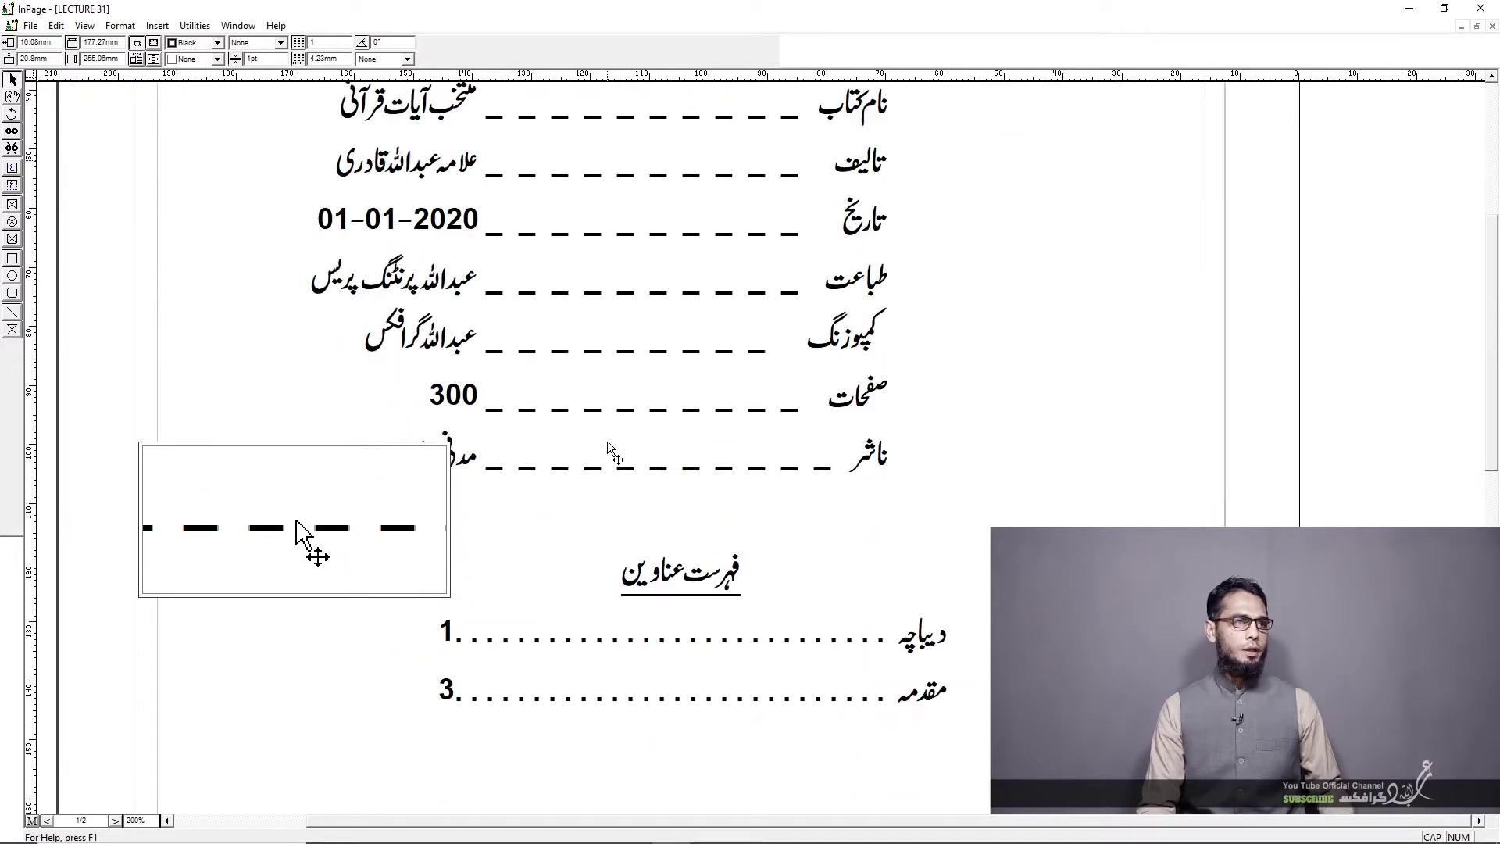
scroll(607, 441, down, 4)
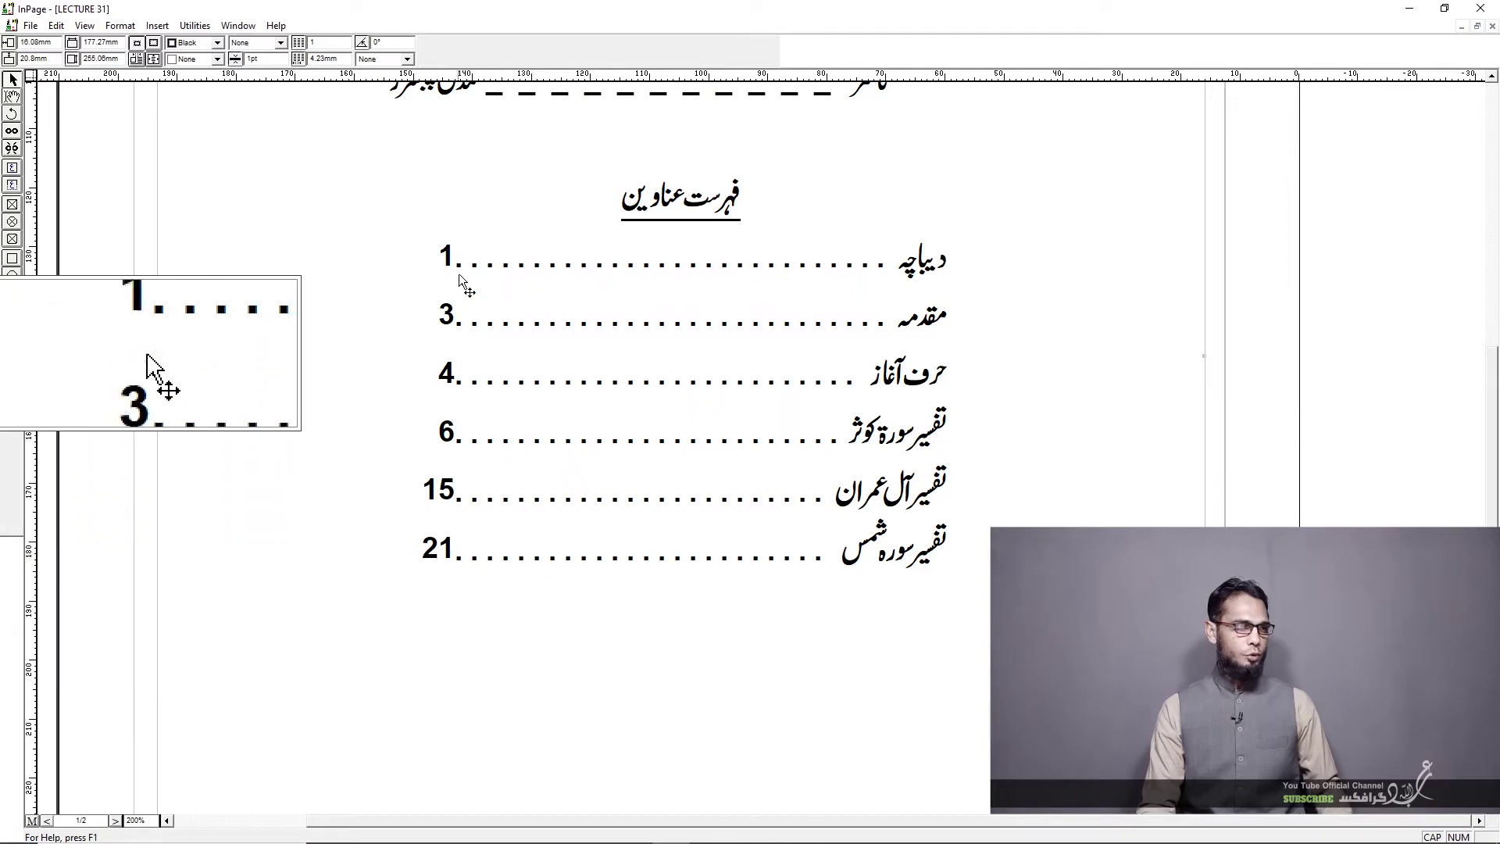
scroll(795, 333, up, 3)
scroll(790, 335, up, 4)
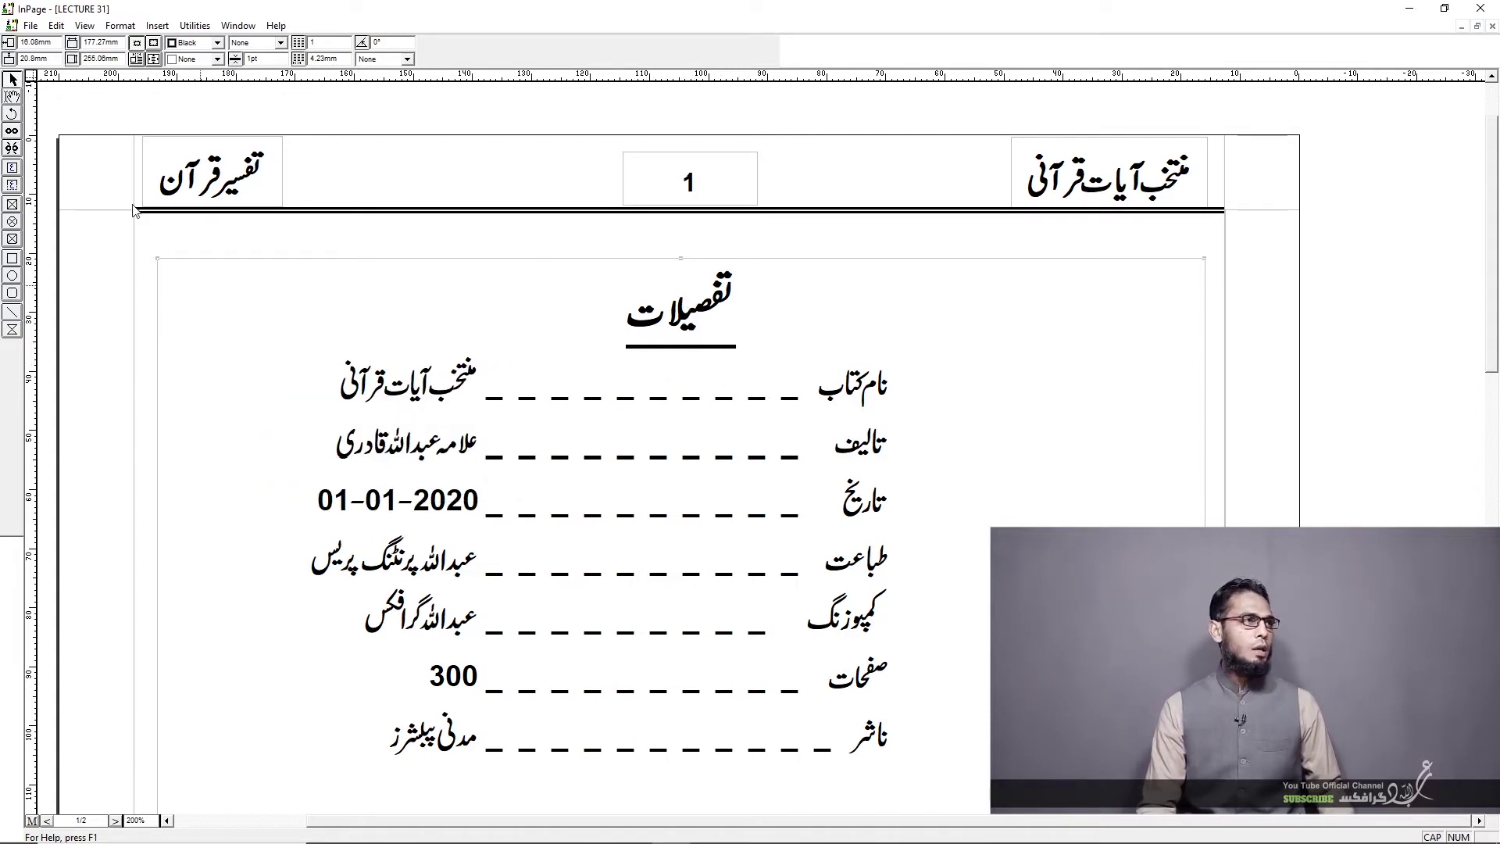
Step: Create a new blank document with the default page settings, shown at 200%
click(30, 25)
click(39, 45)
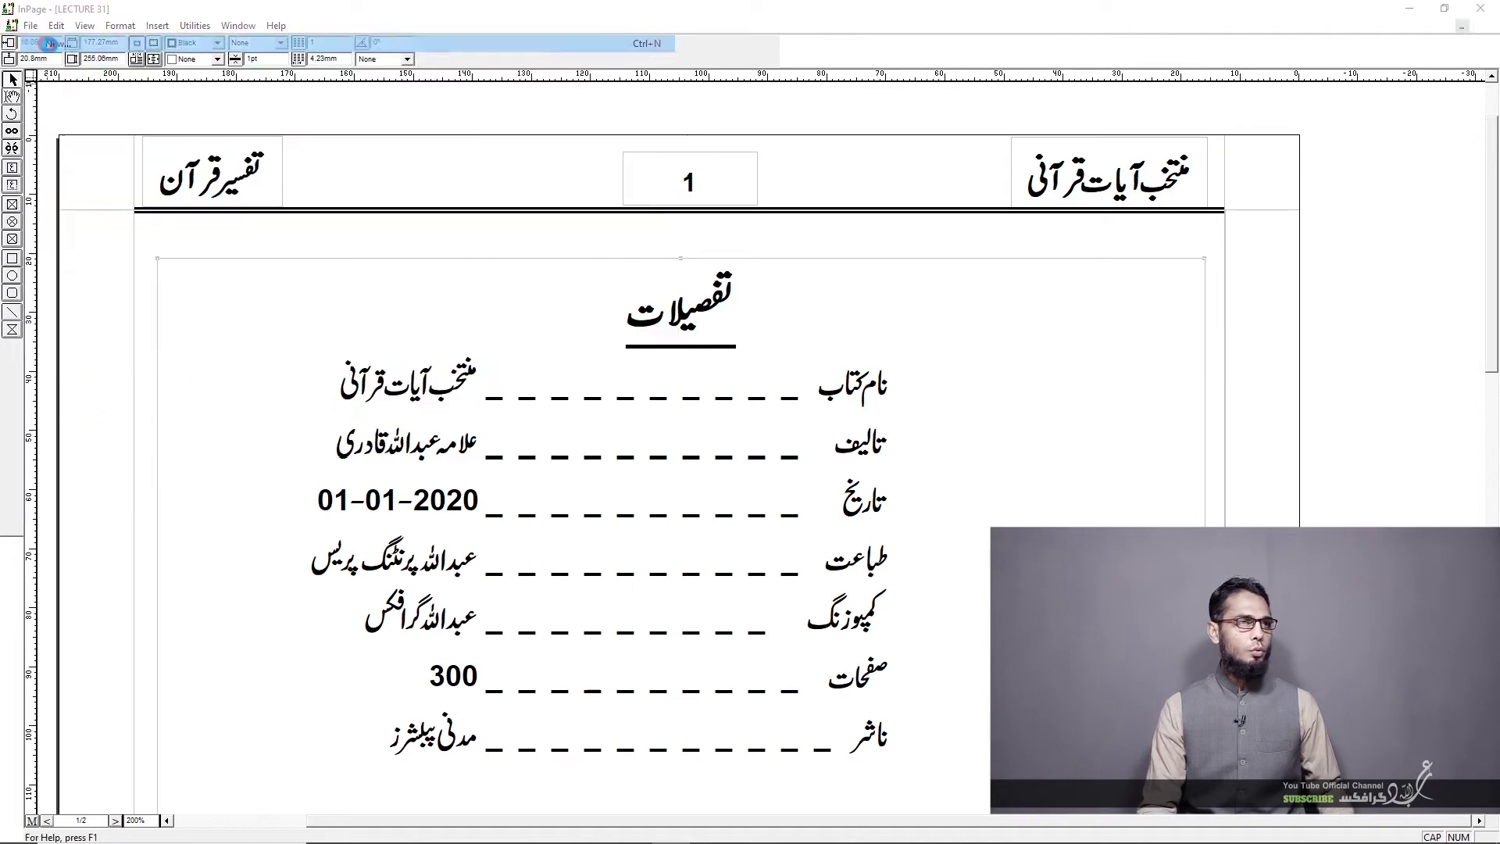
click(870, 380)
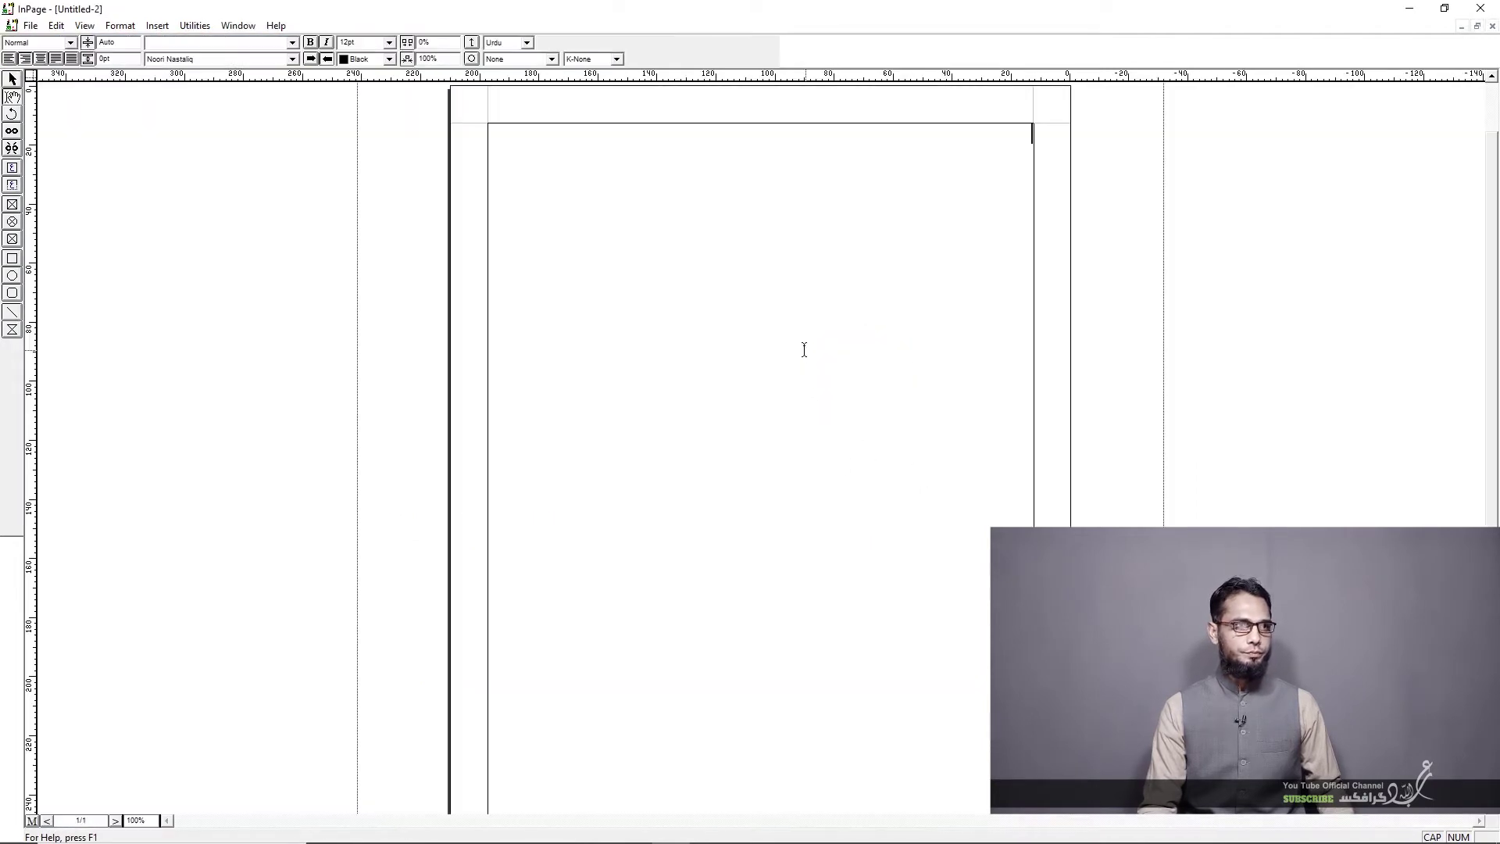
key(ctrl+2)
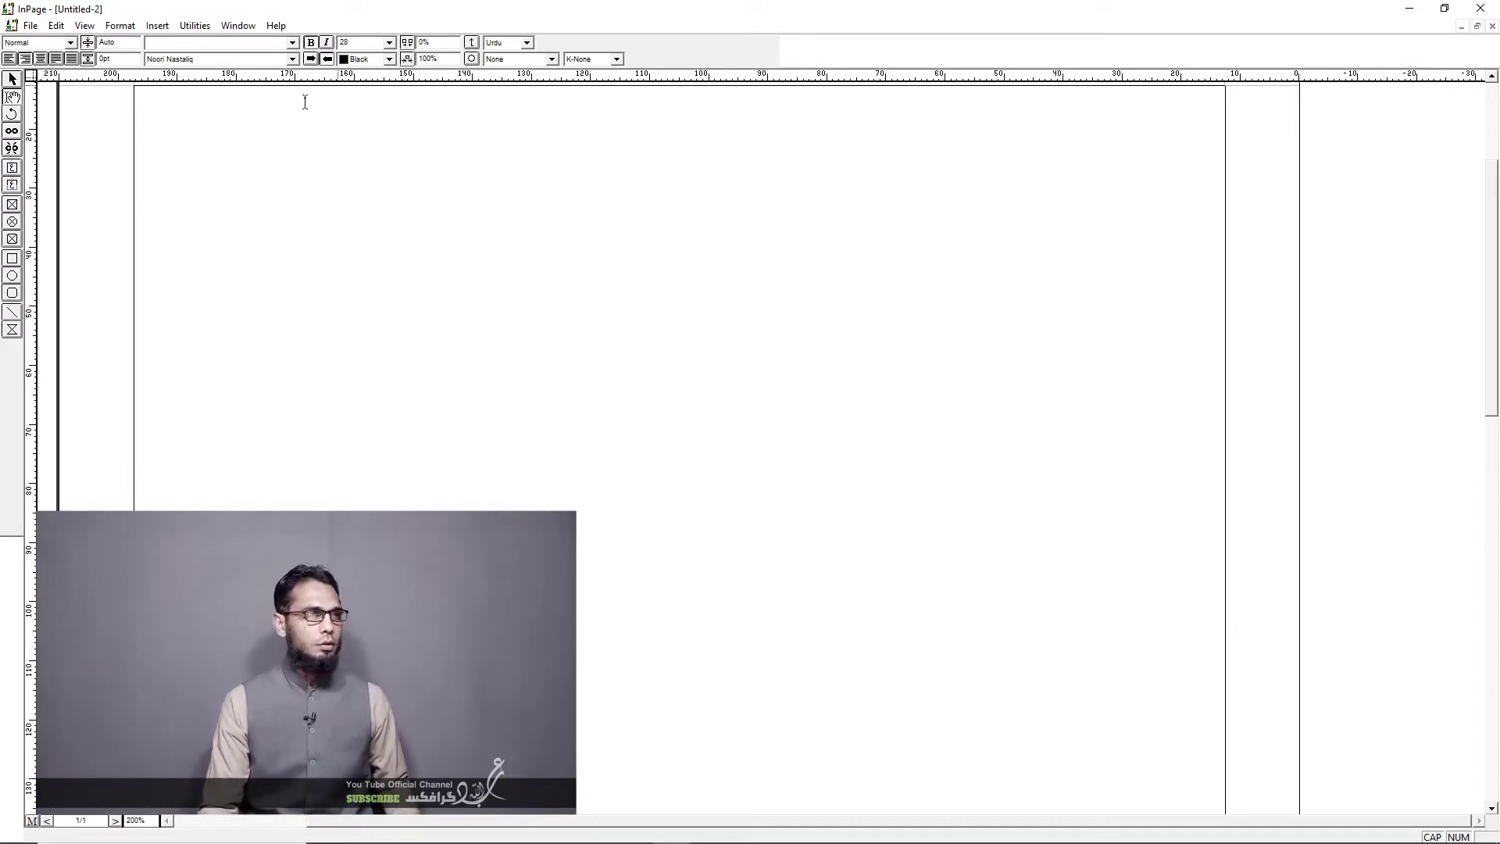
Step: Set the font to Faiz Nastaliq at 28 pt and the paragraph's beginning and end indents to 5 mm
click(214, 57)
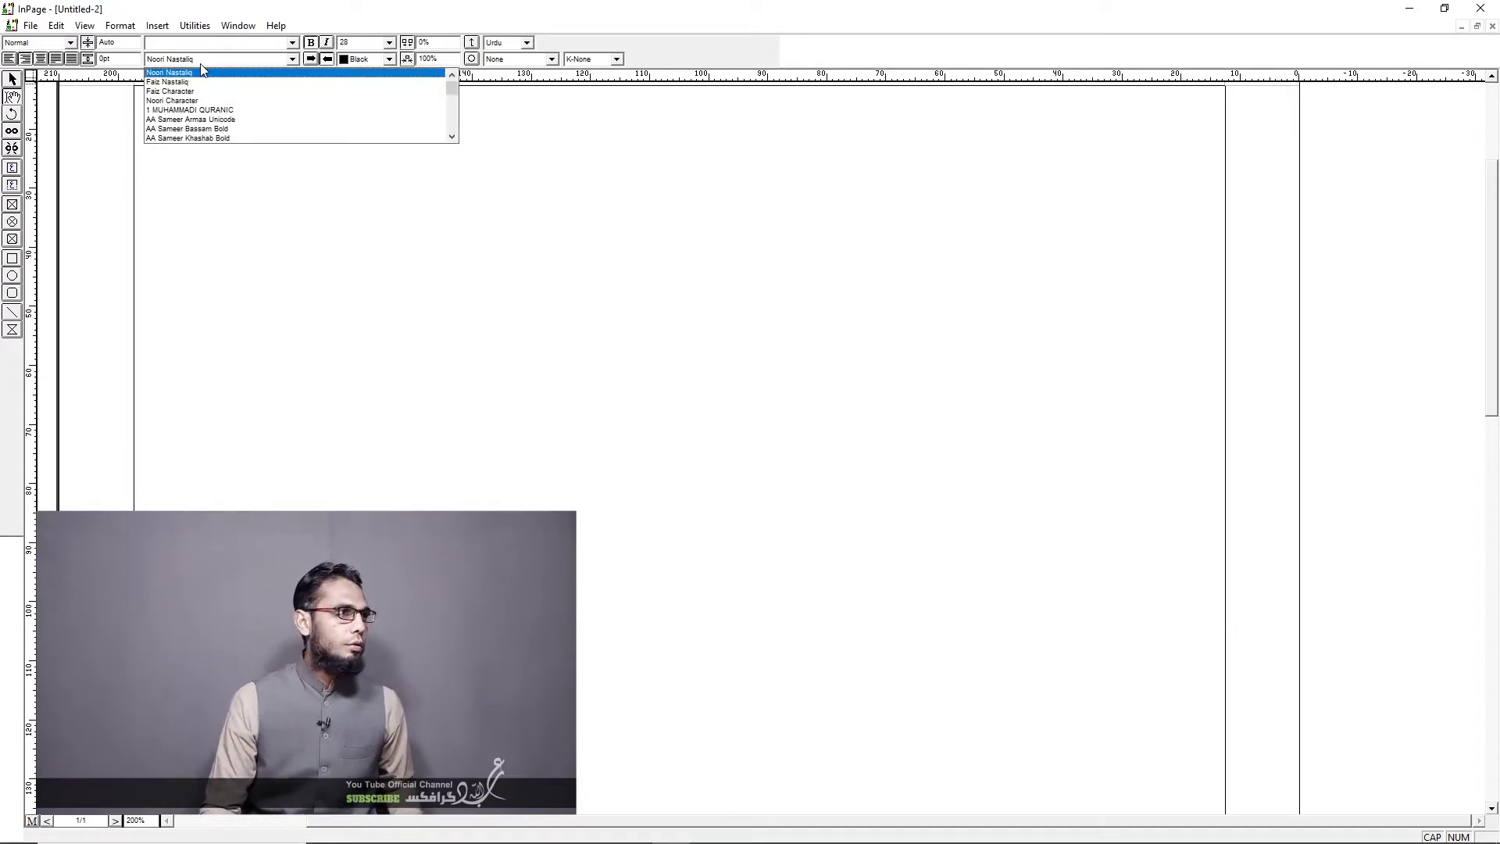
click(198, 80)
click(121, 26)
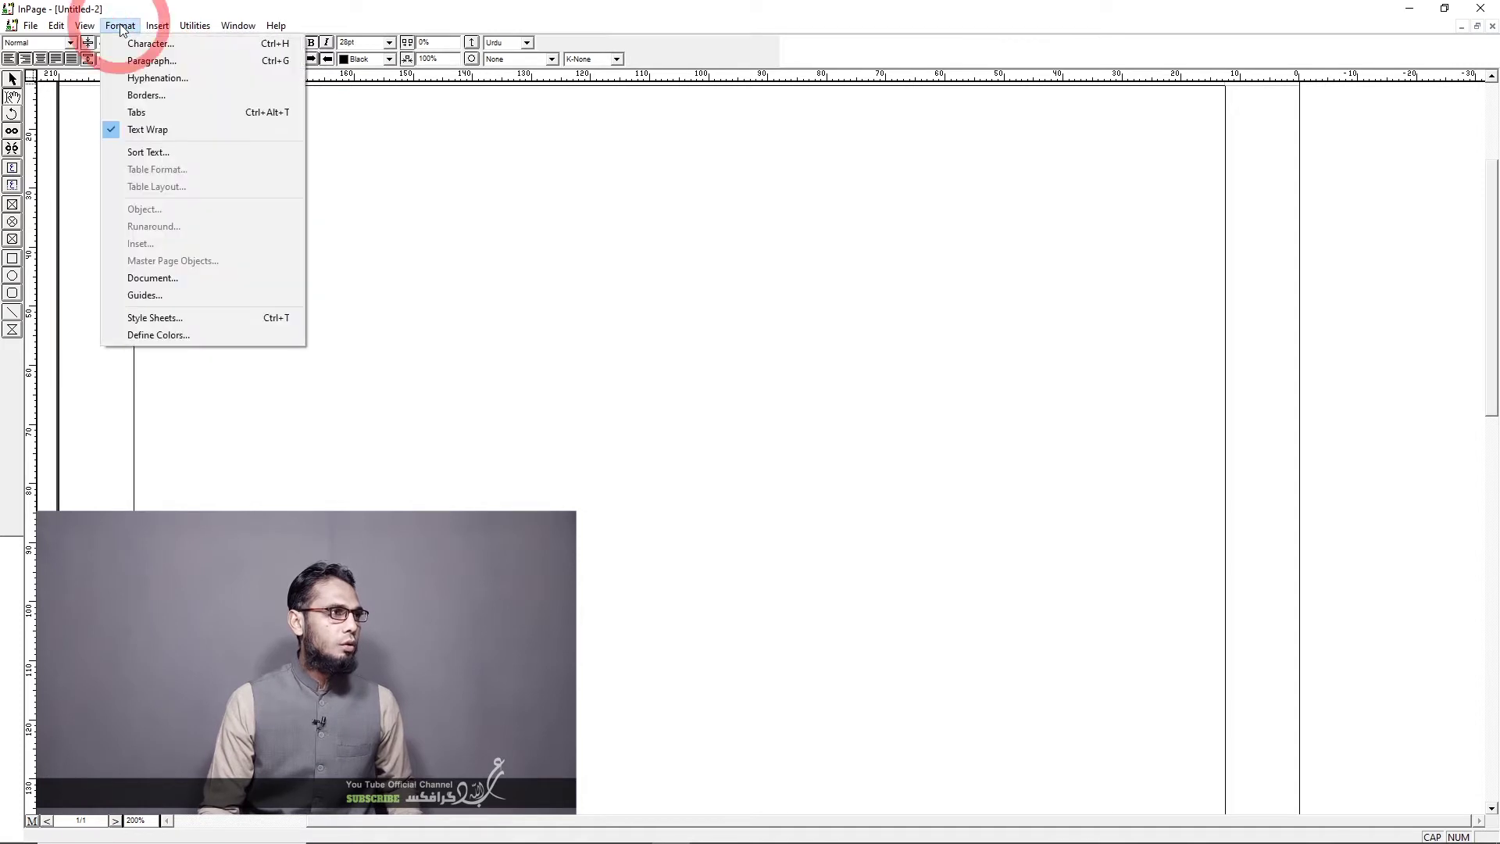
click(166, 62)
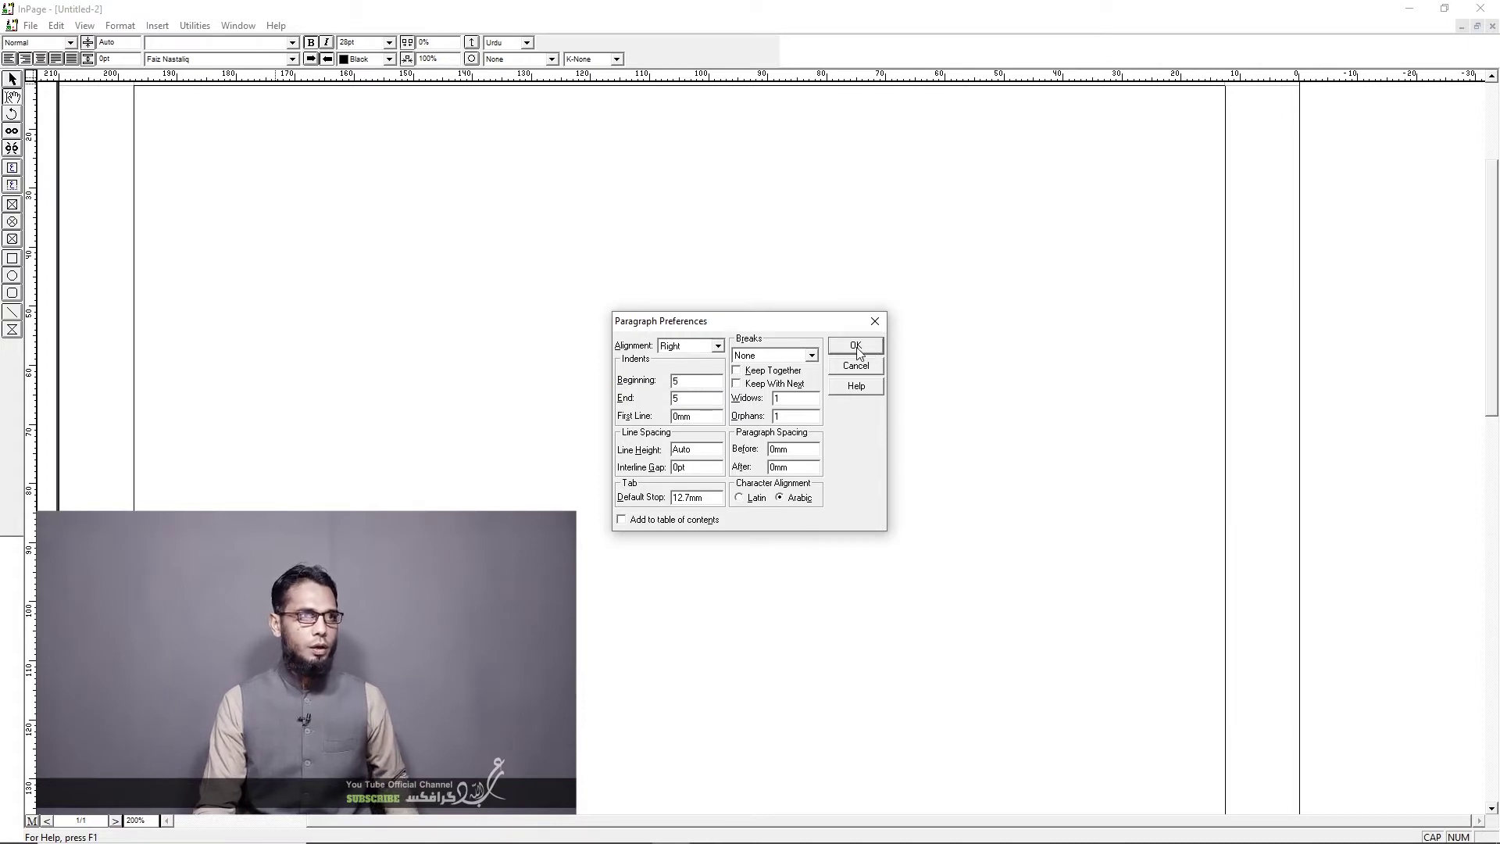
click(856, 346)
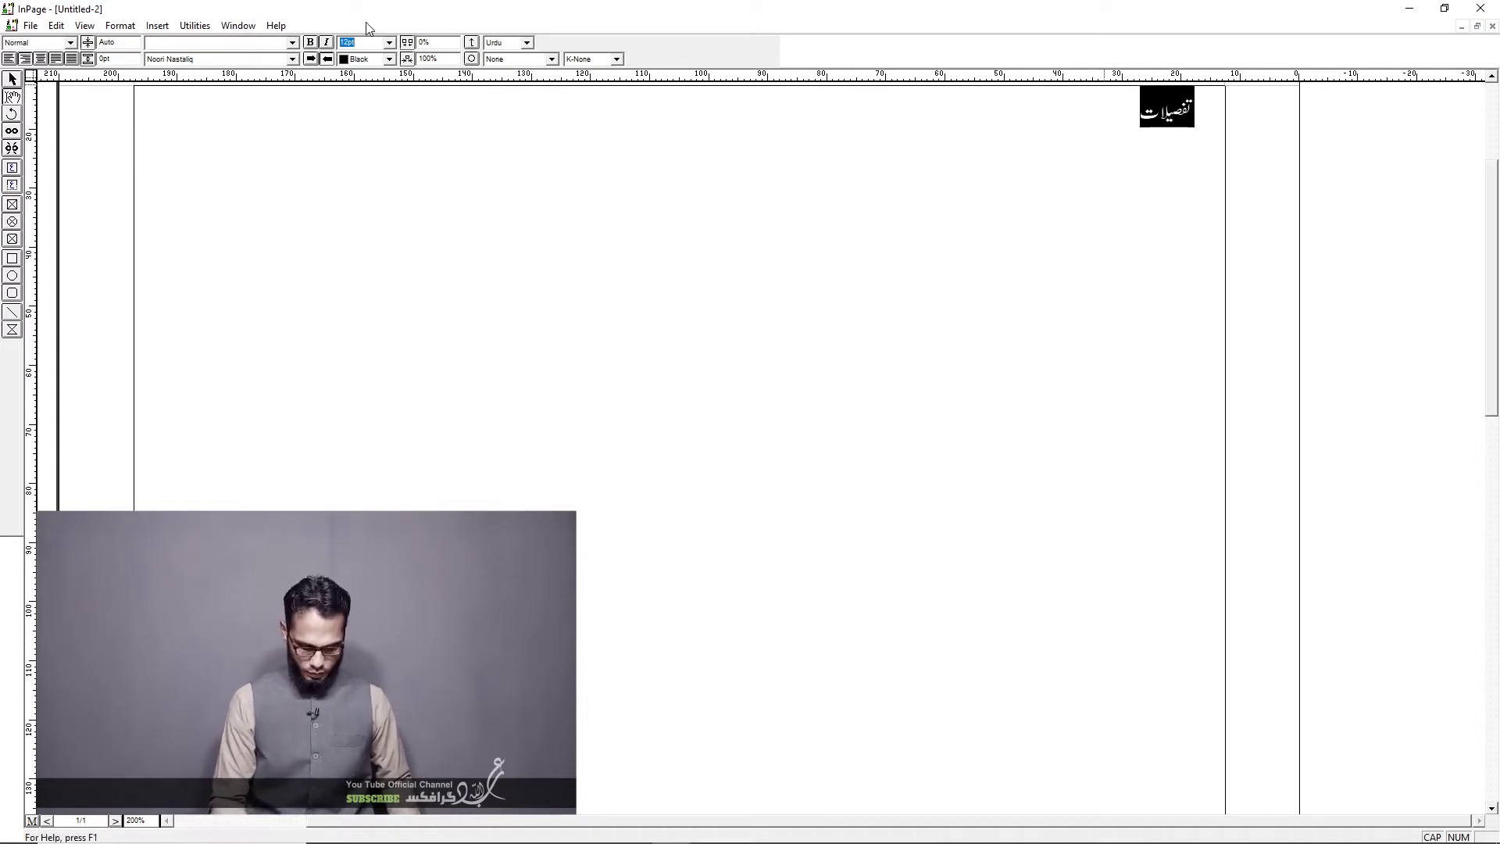
Step: Enter the heading تفصیلات on the first line and format it in Faiz Nastaliq at 28 pt
key(Return)
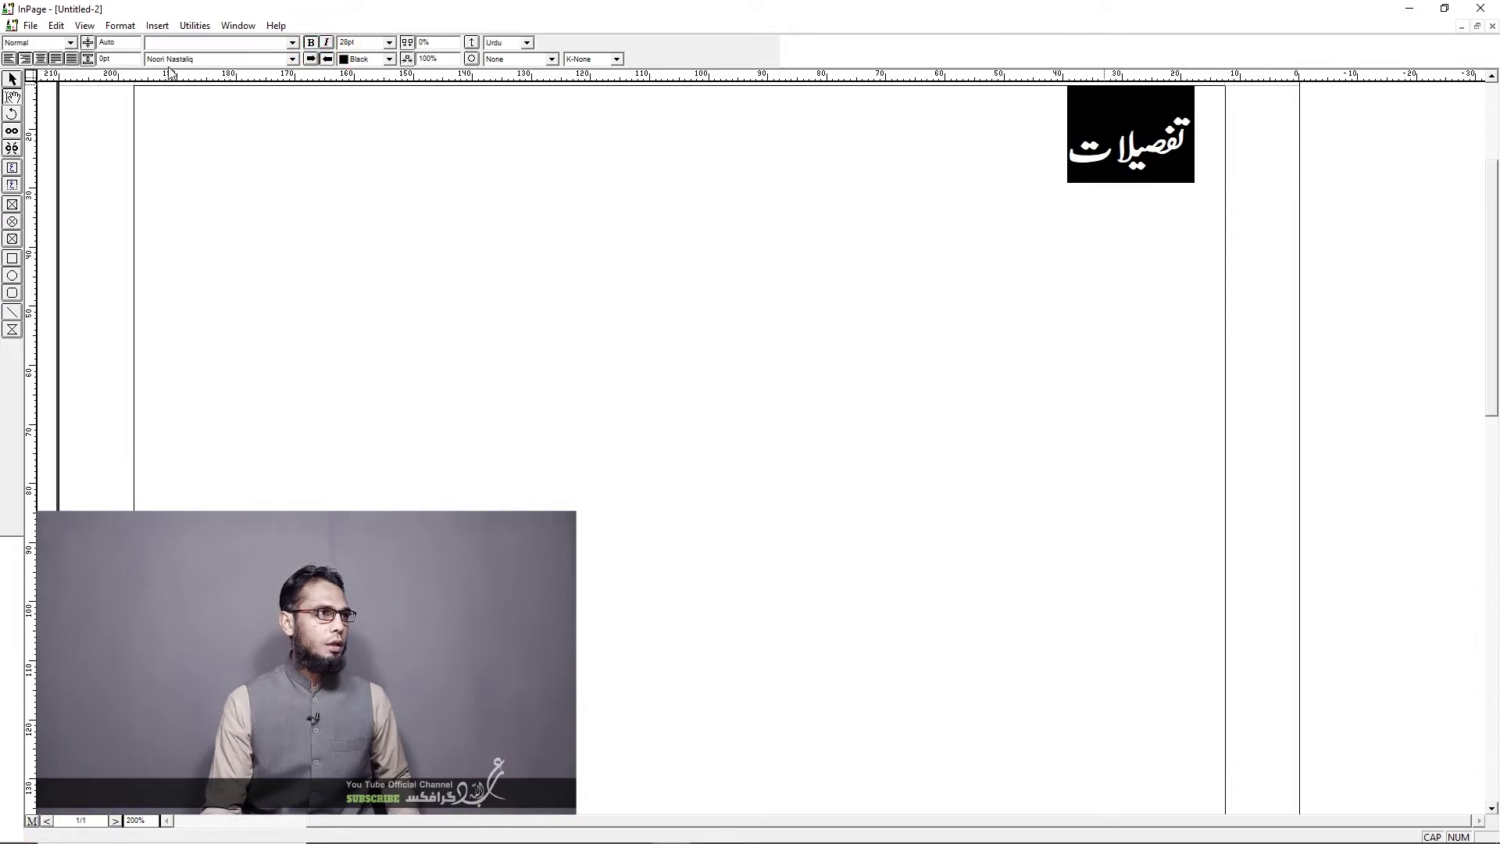
click(172, 59)
click(179, 82)
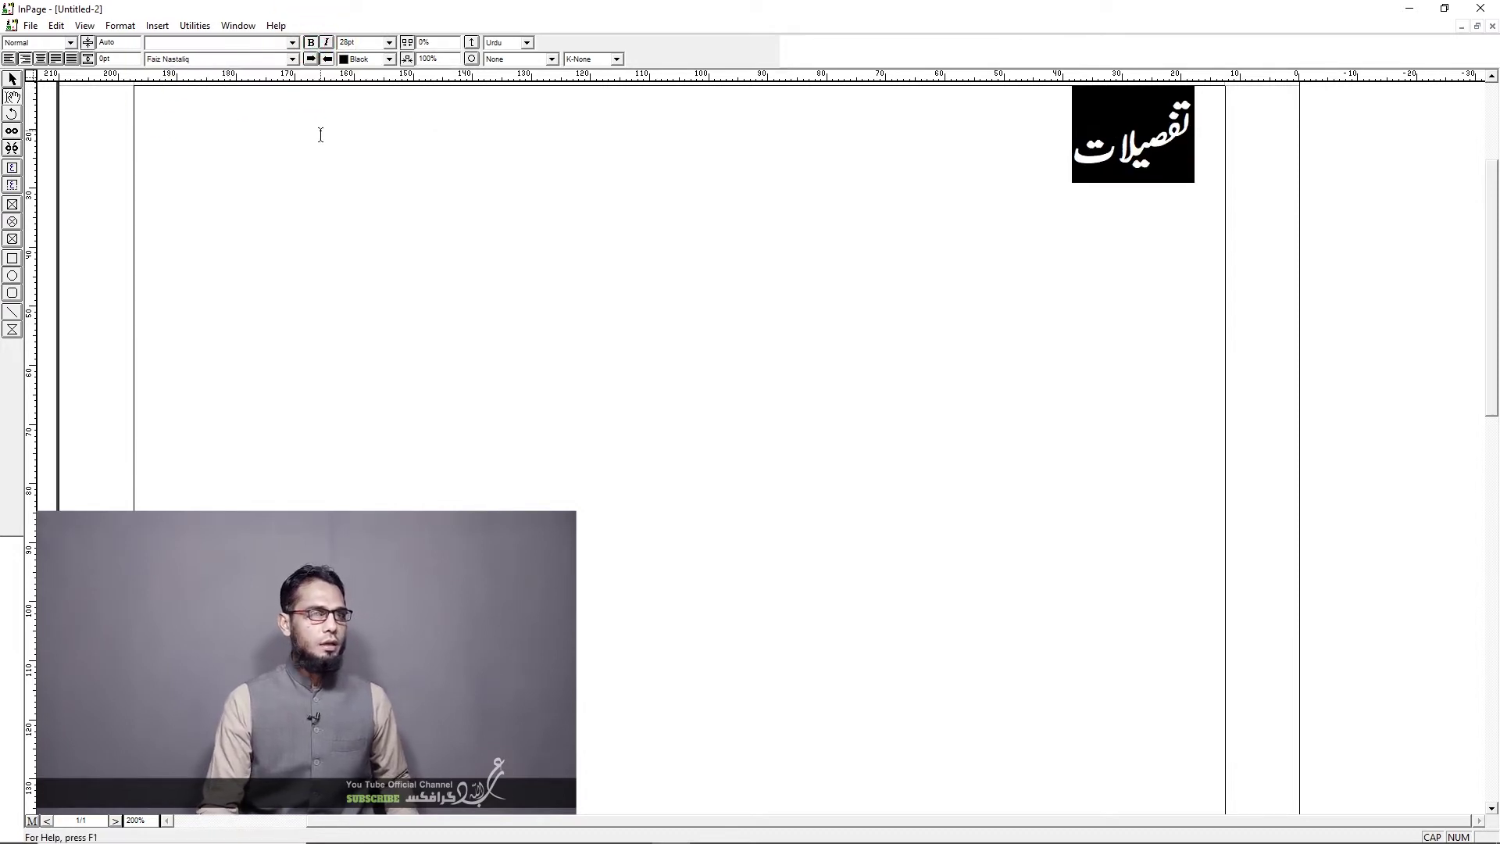
Step: Set the beginning and end indents of the تفصیلات heading to 50 mm
click(120, 25)
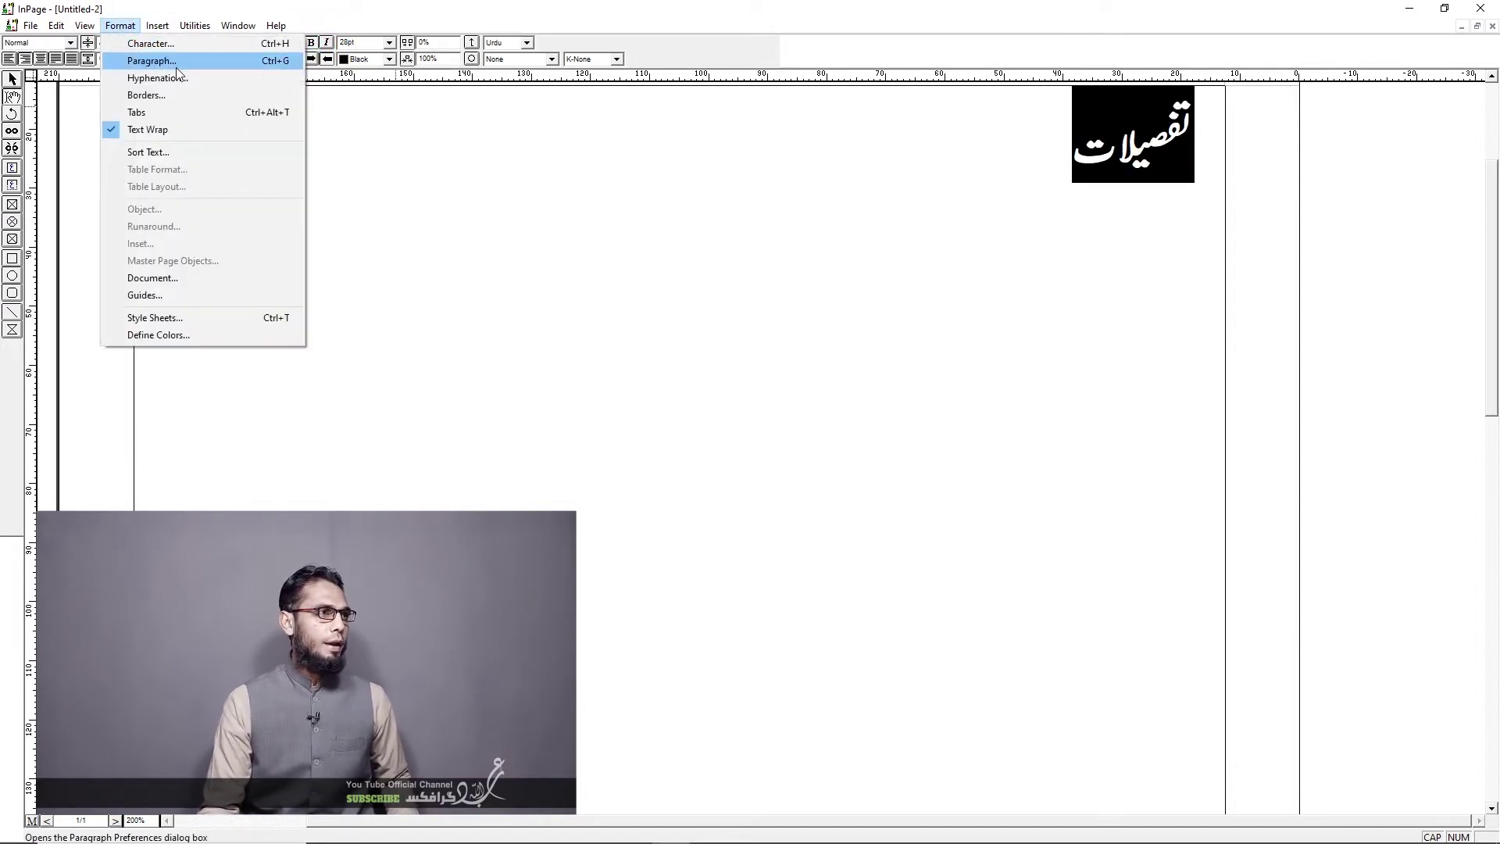
click(171, 68)
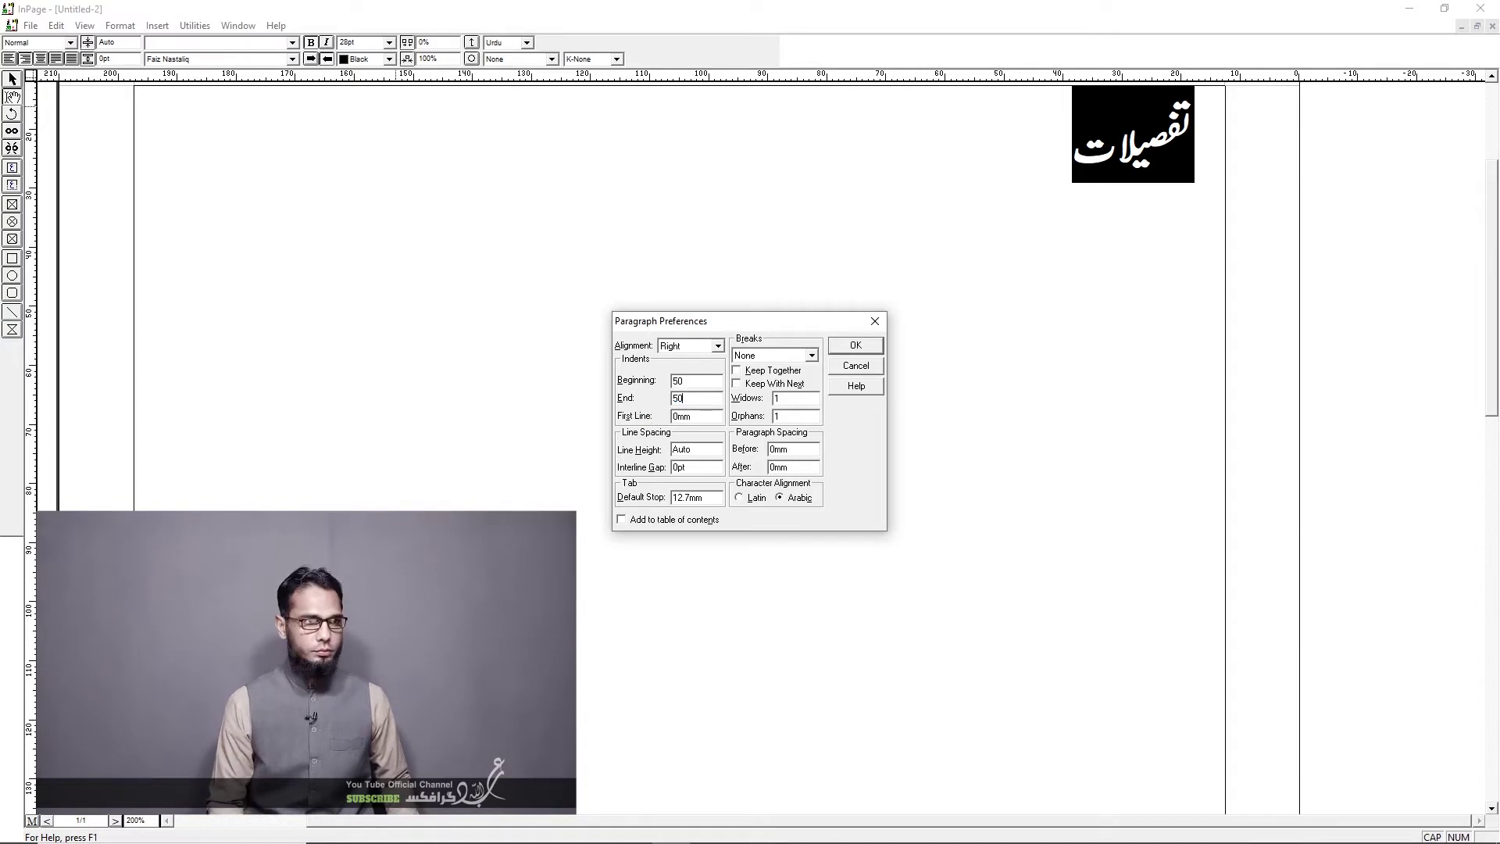
key(Return)
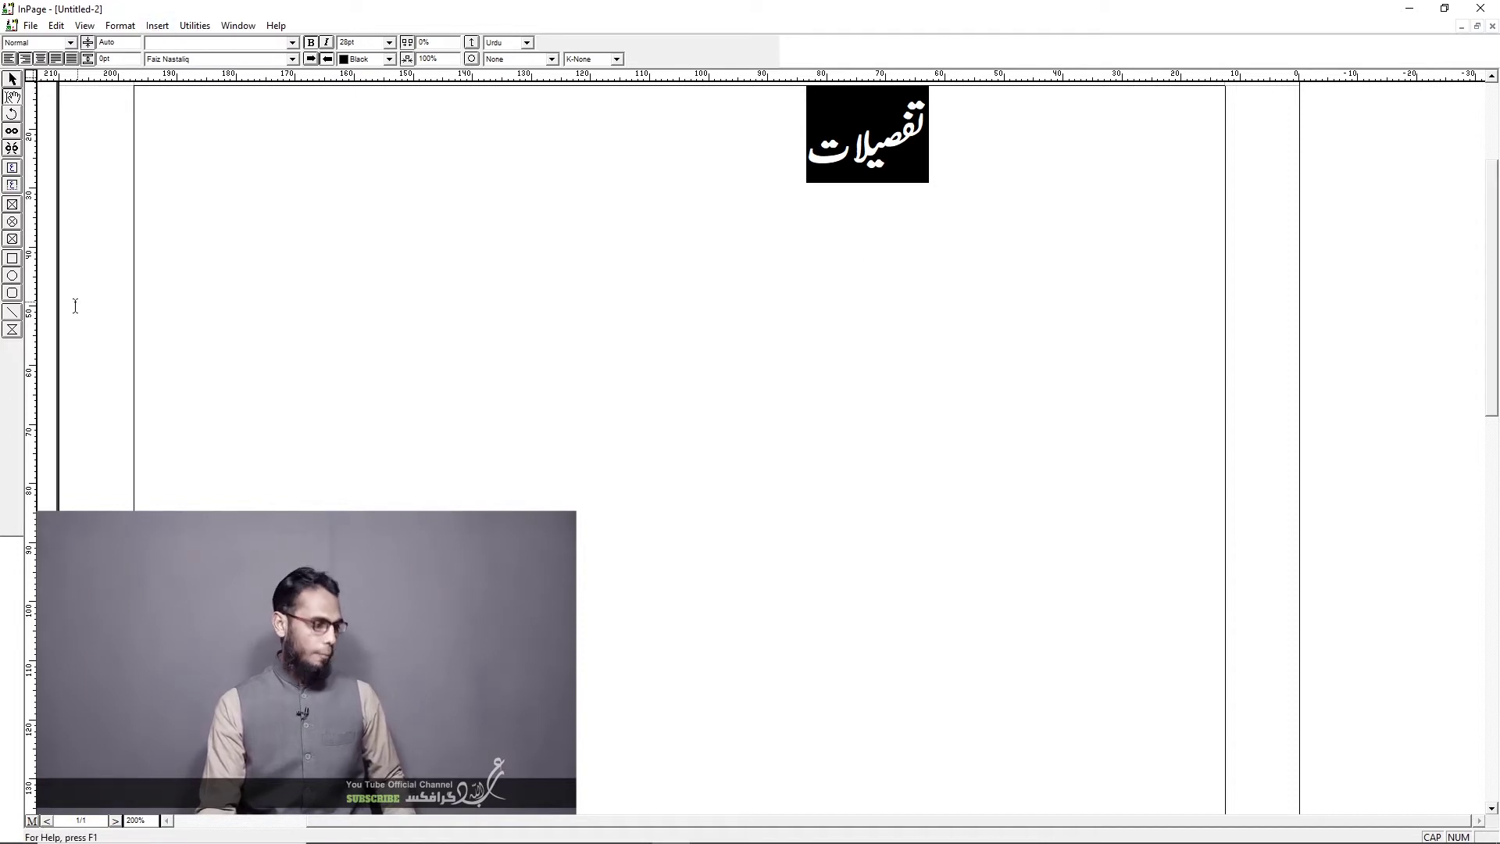
Step: Draw a horizontal line about 32 mm long directly beneath the تفصیلات heading
click(13, 313)
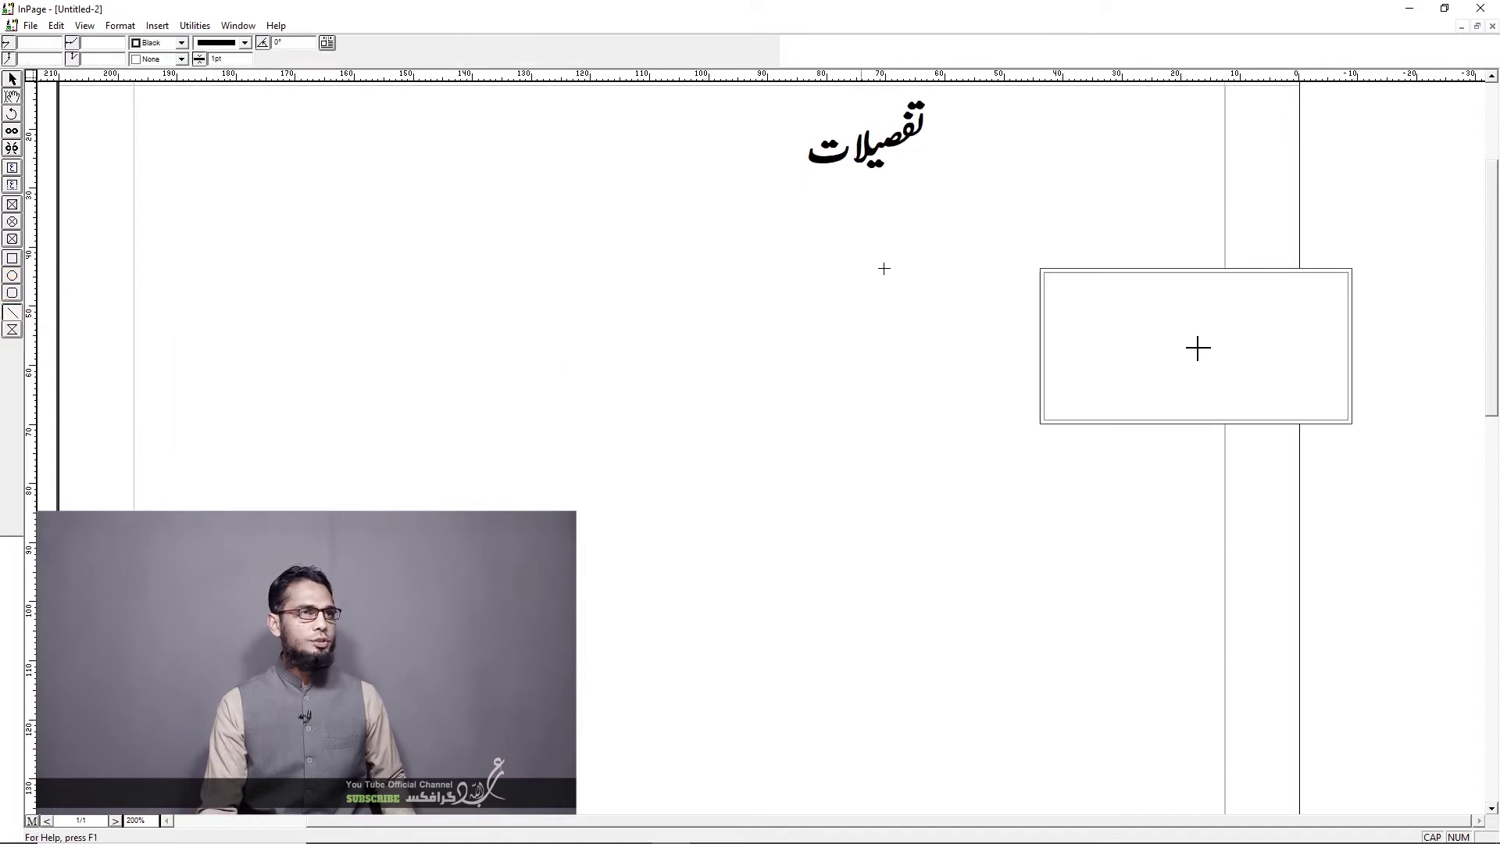
drag(913, 177, 970, 175)
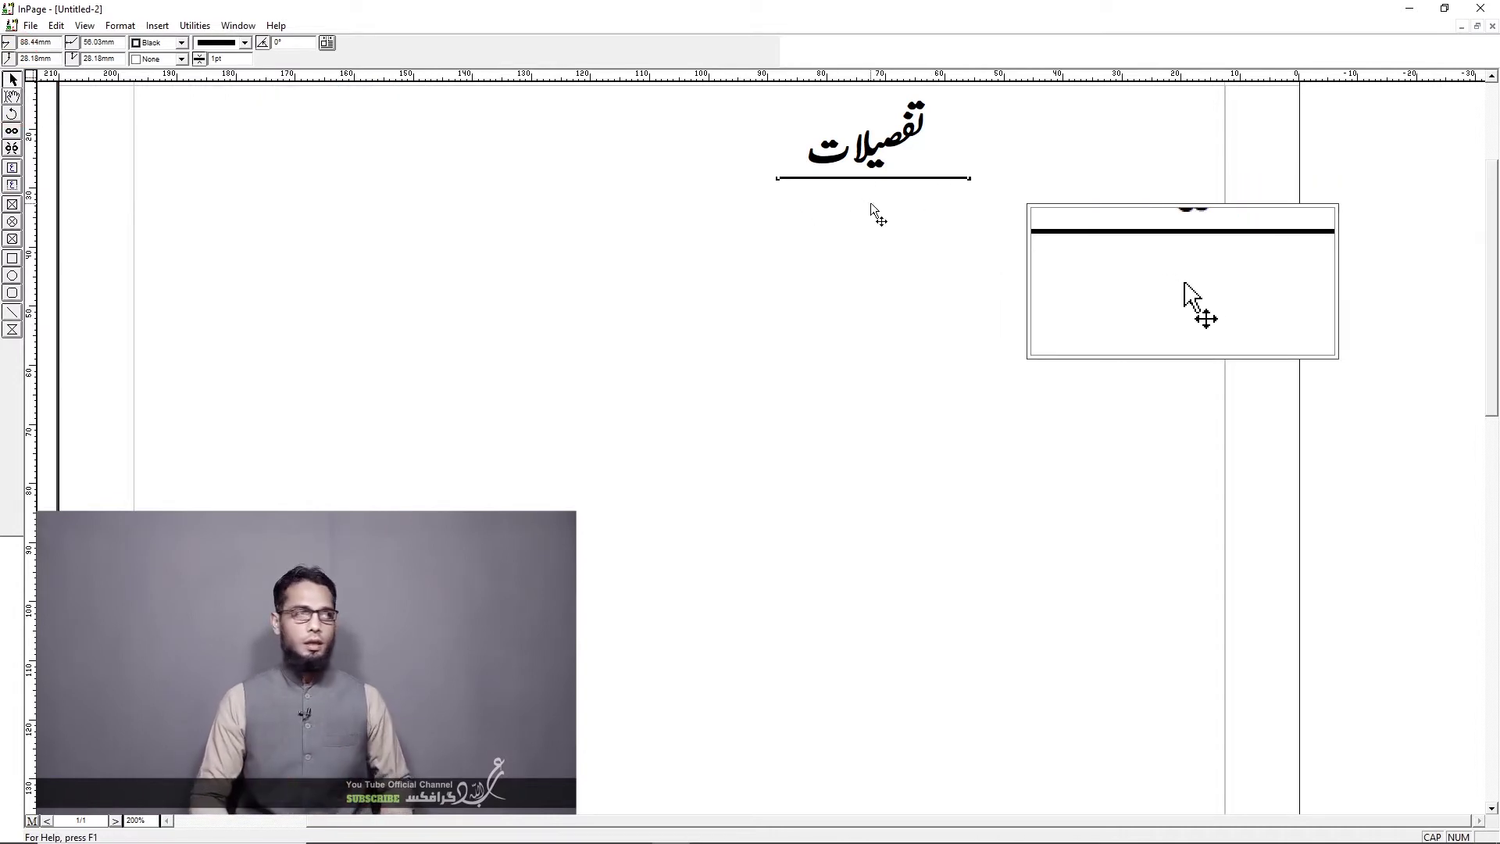
Step: Insert an empty line before the تفصیلات heading to move the heading down
click(12, 96)
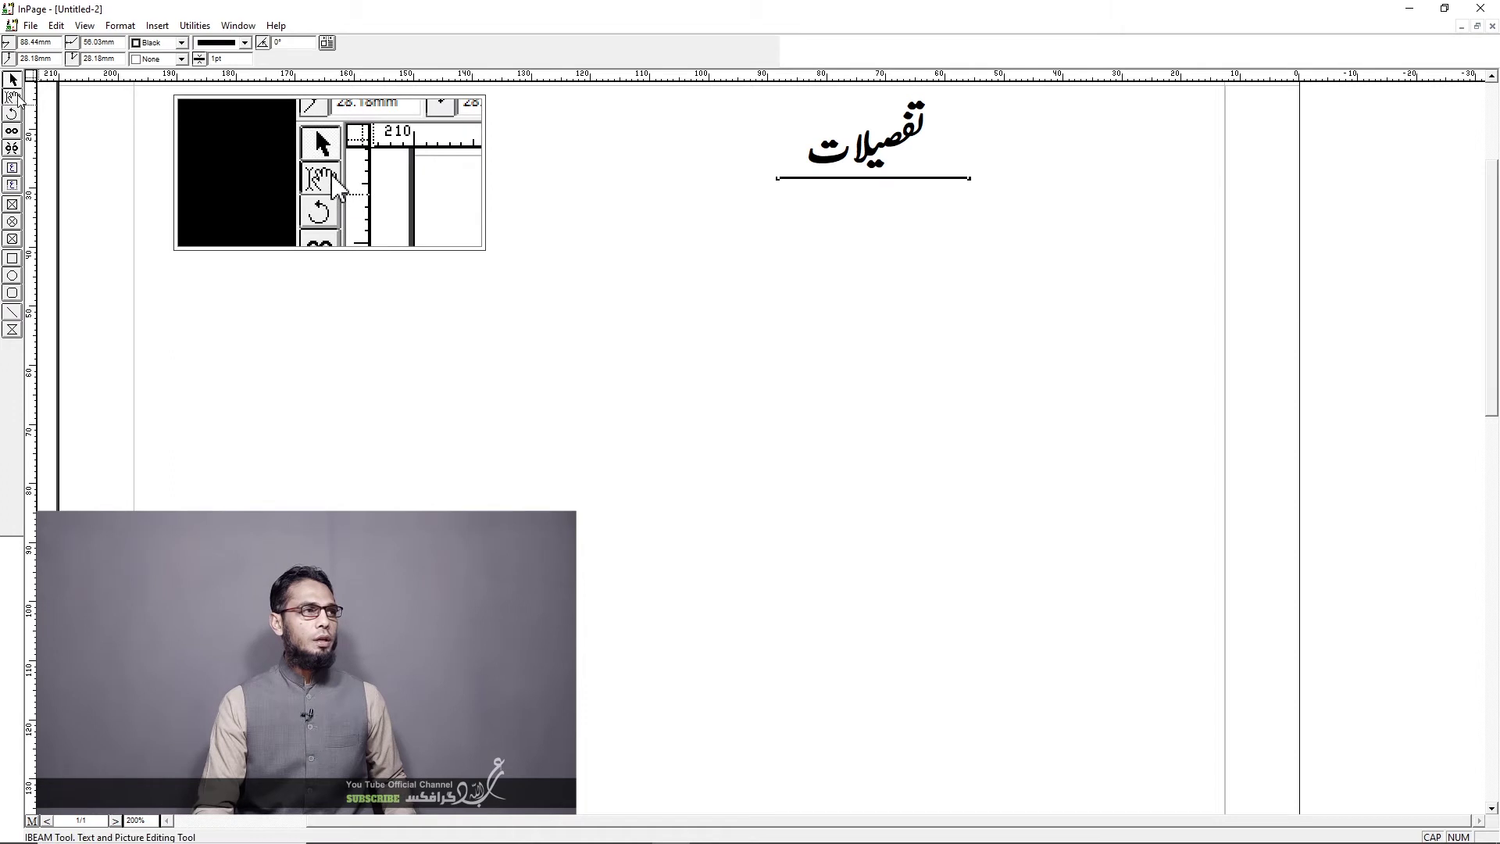
click(1016, 178)
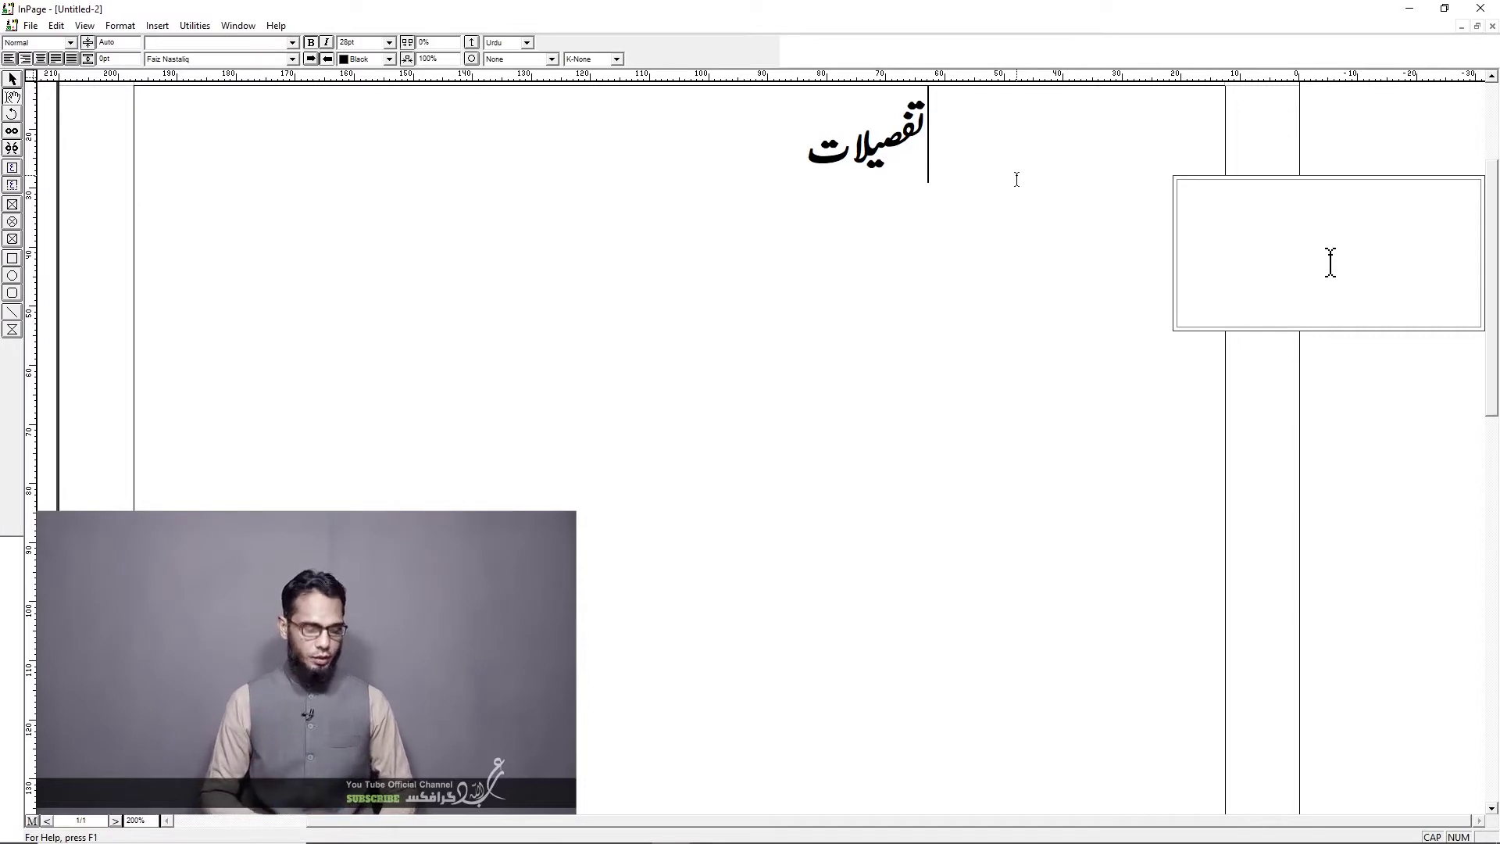
key(Return)
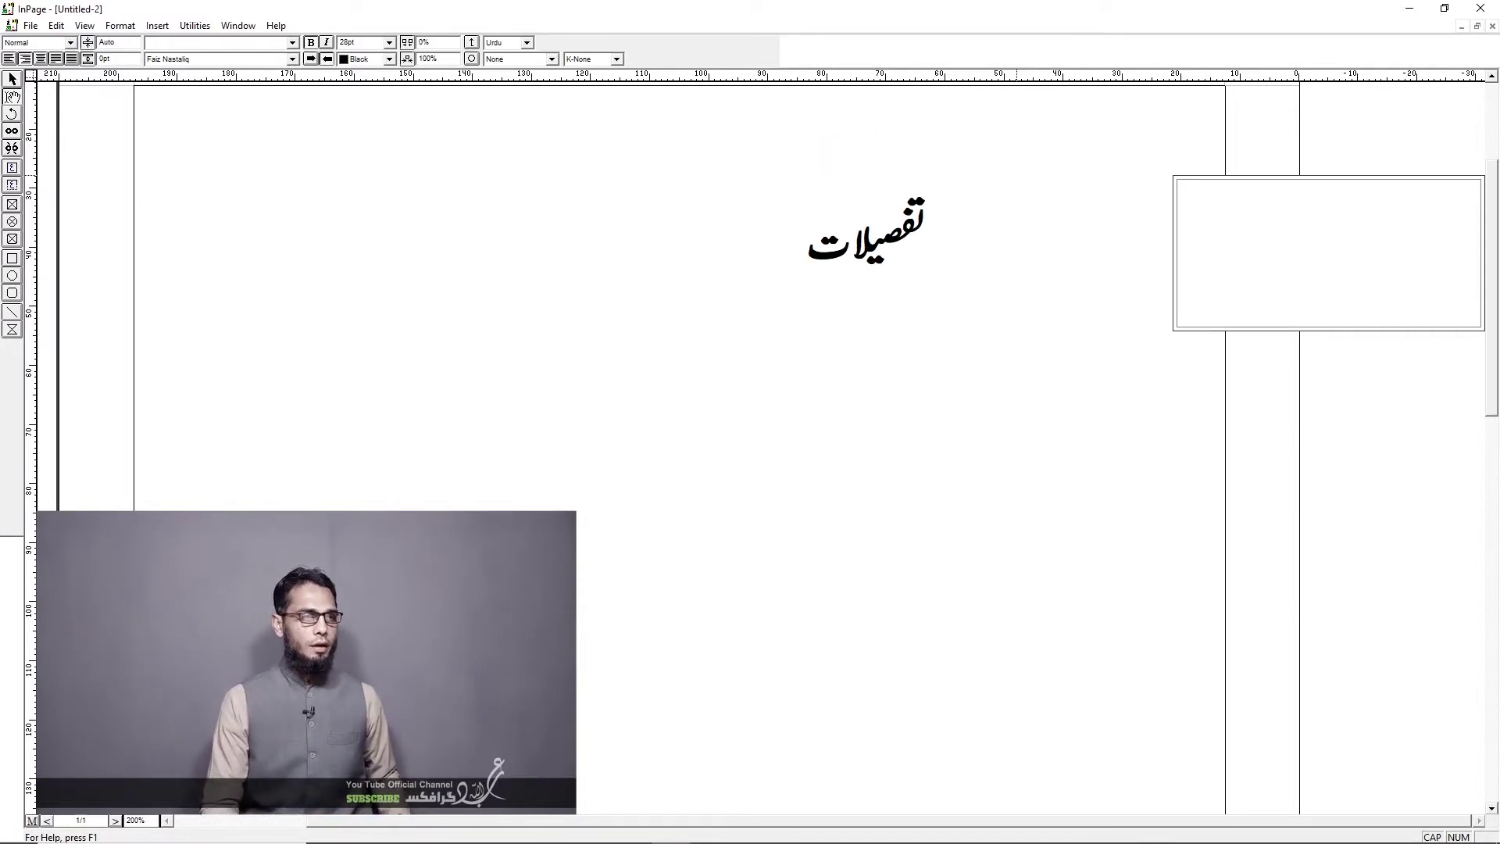
Step: Delete the separately drawn horizontal line above the تفصیلات heading
click(13, 78)
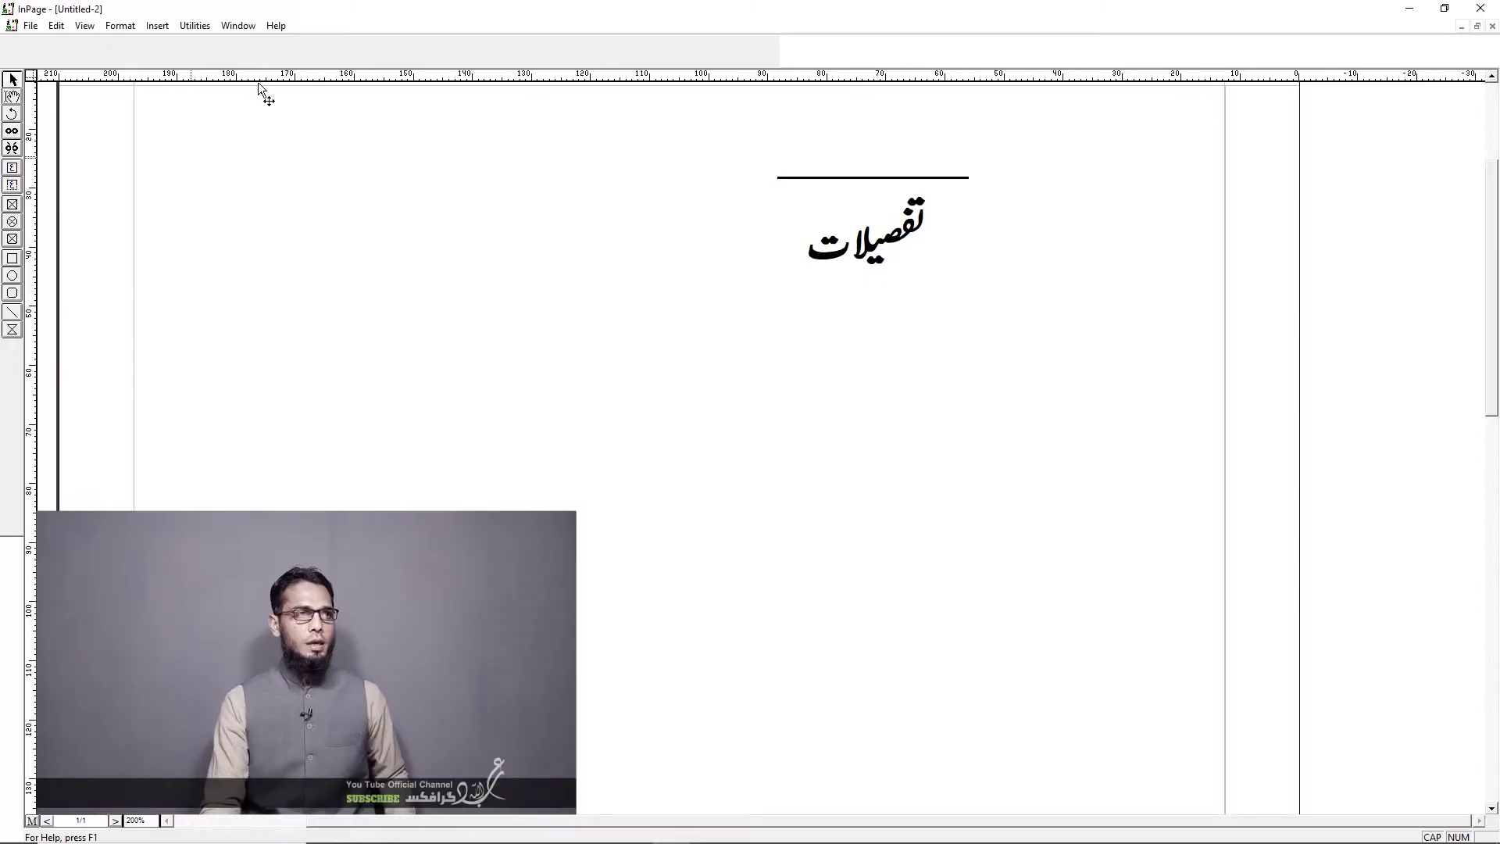
click(848, 177)
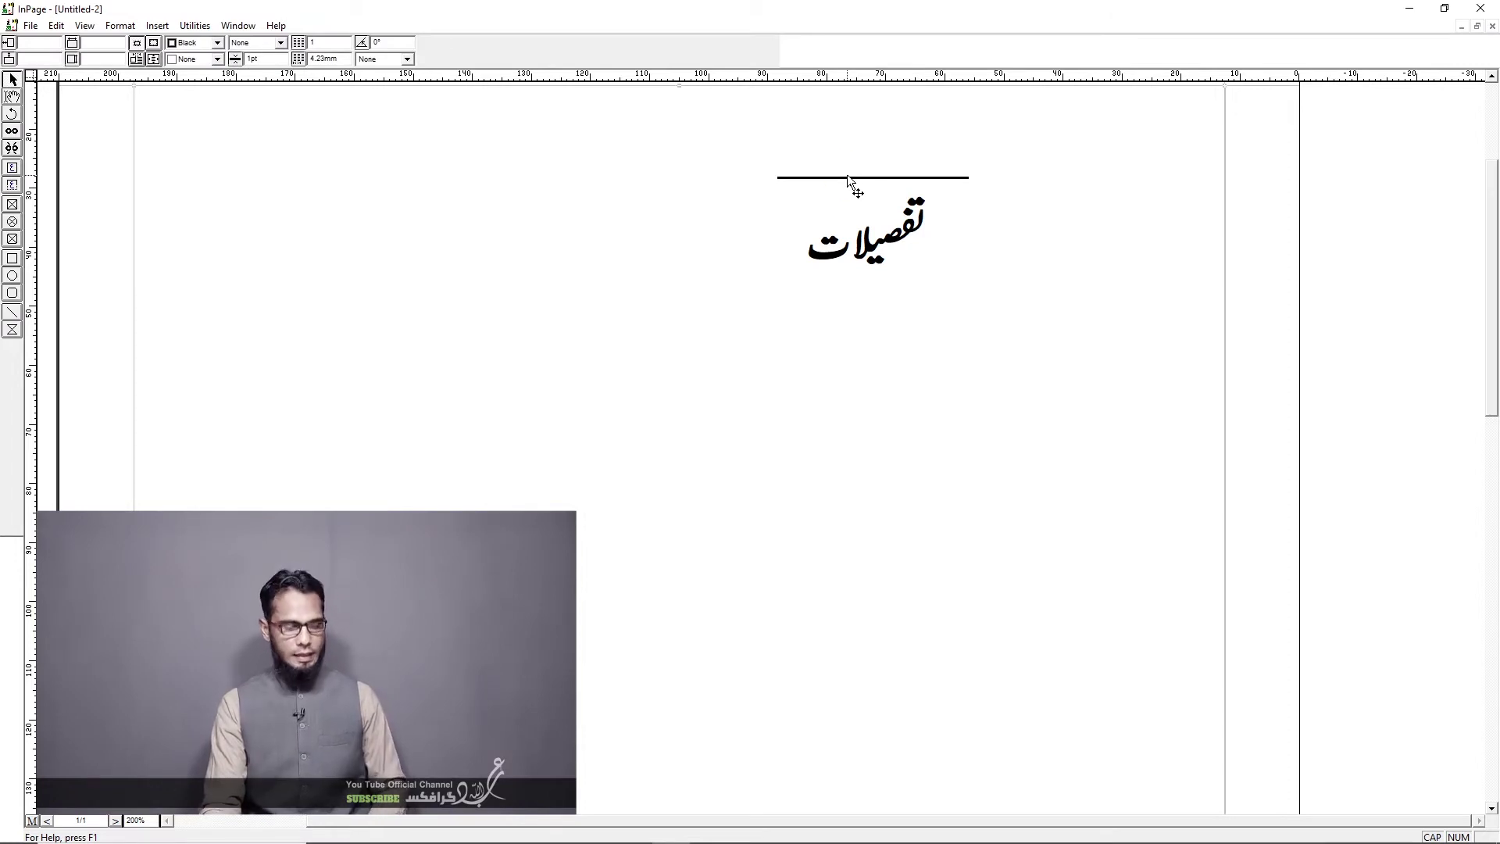
click(855, 208)
click(835, 179)
key(Delete)
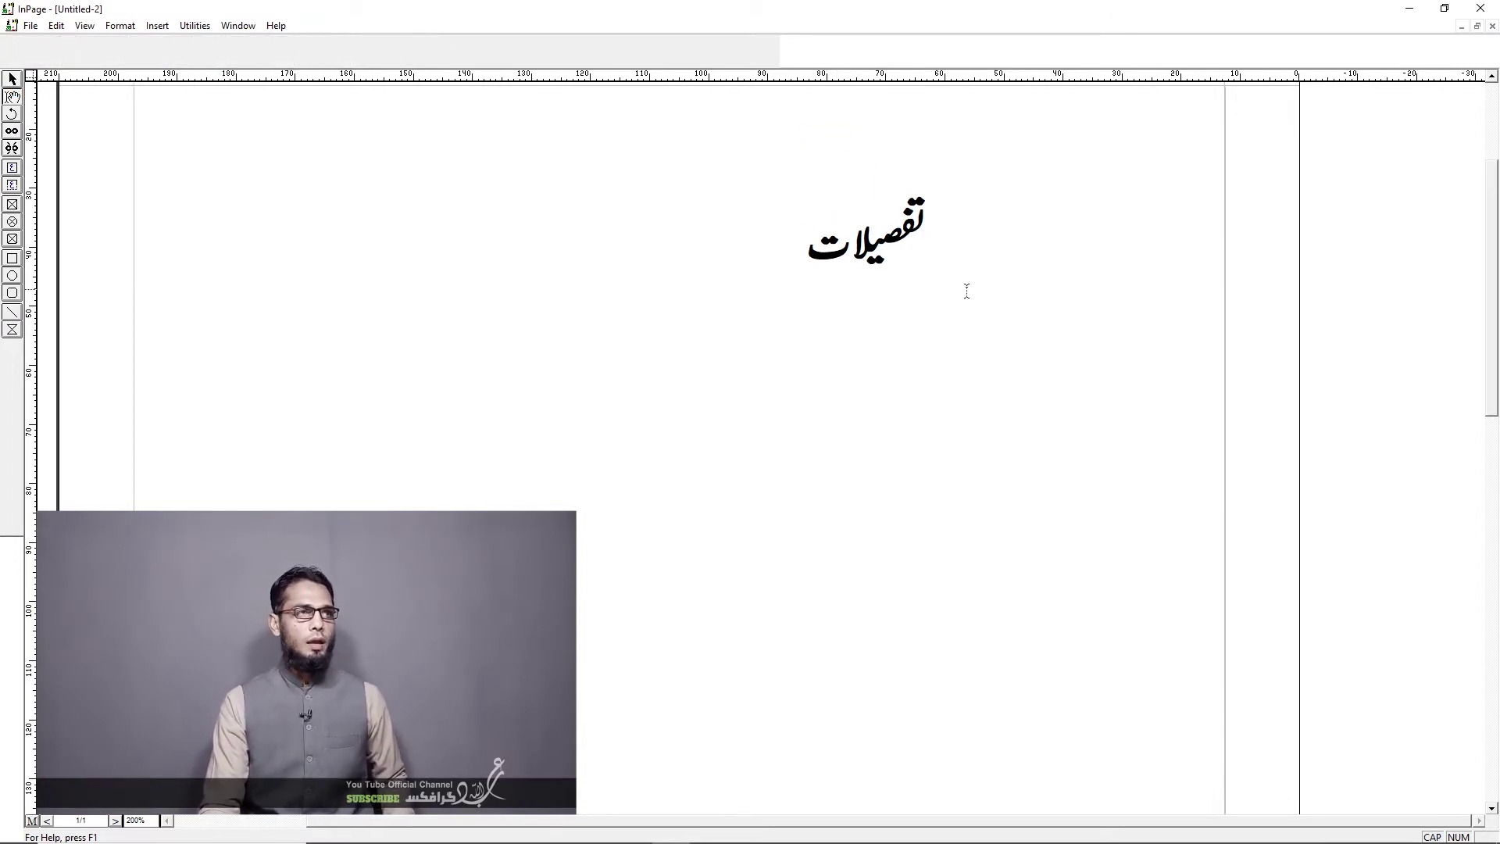
Step: Add a paragraph border below the تفصیلات heading that follows the width of the text
double_click(812, 262)
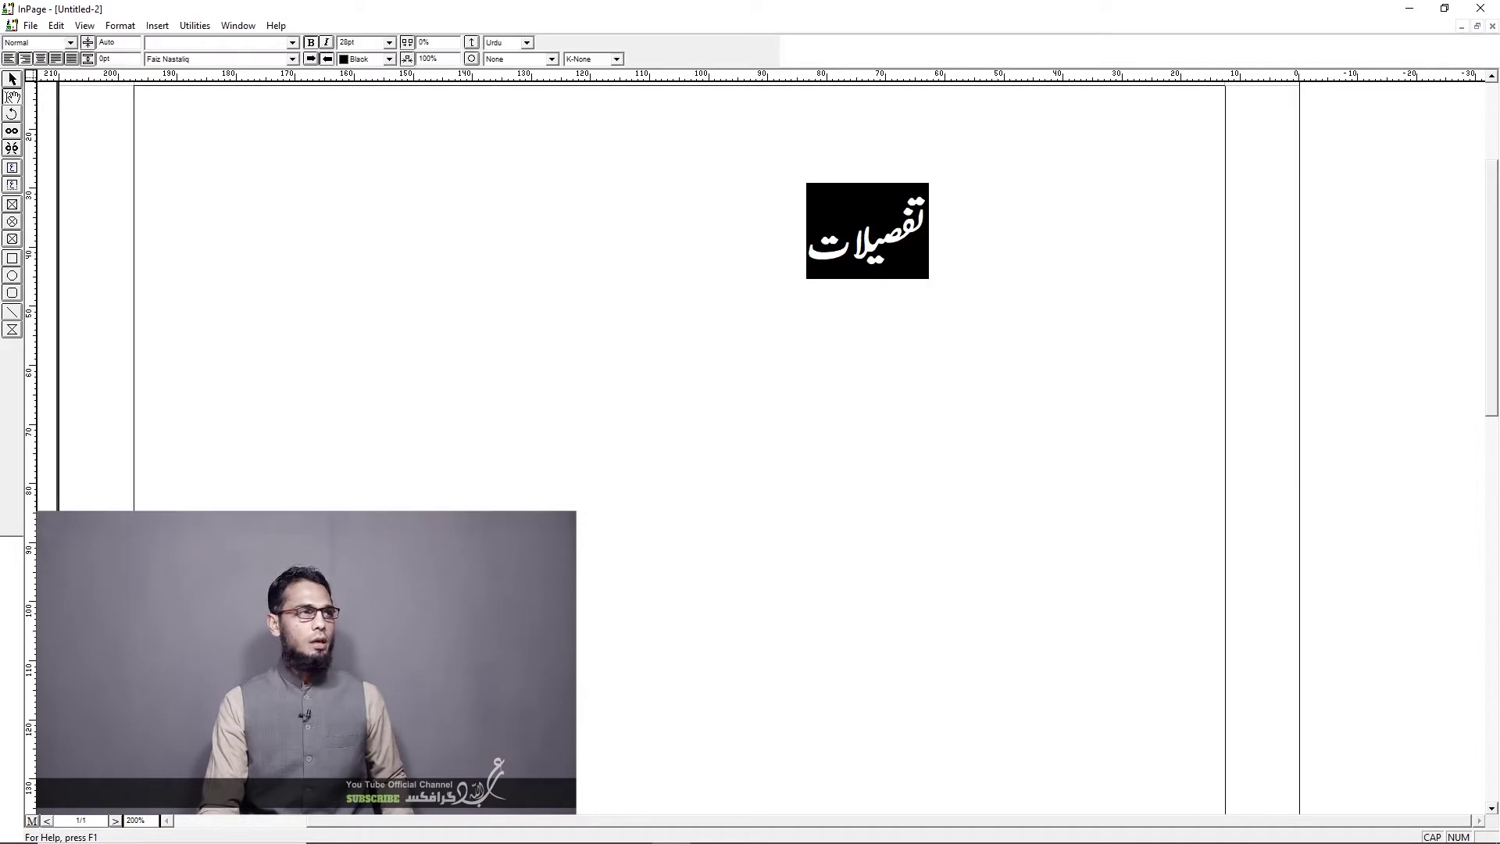
click(114, 27)
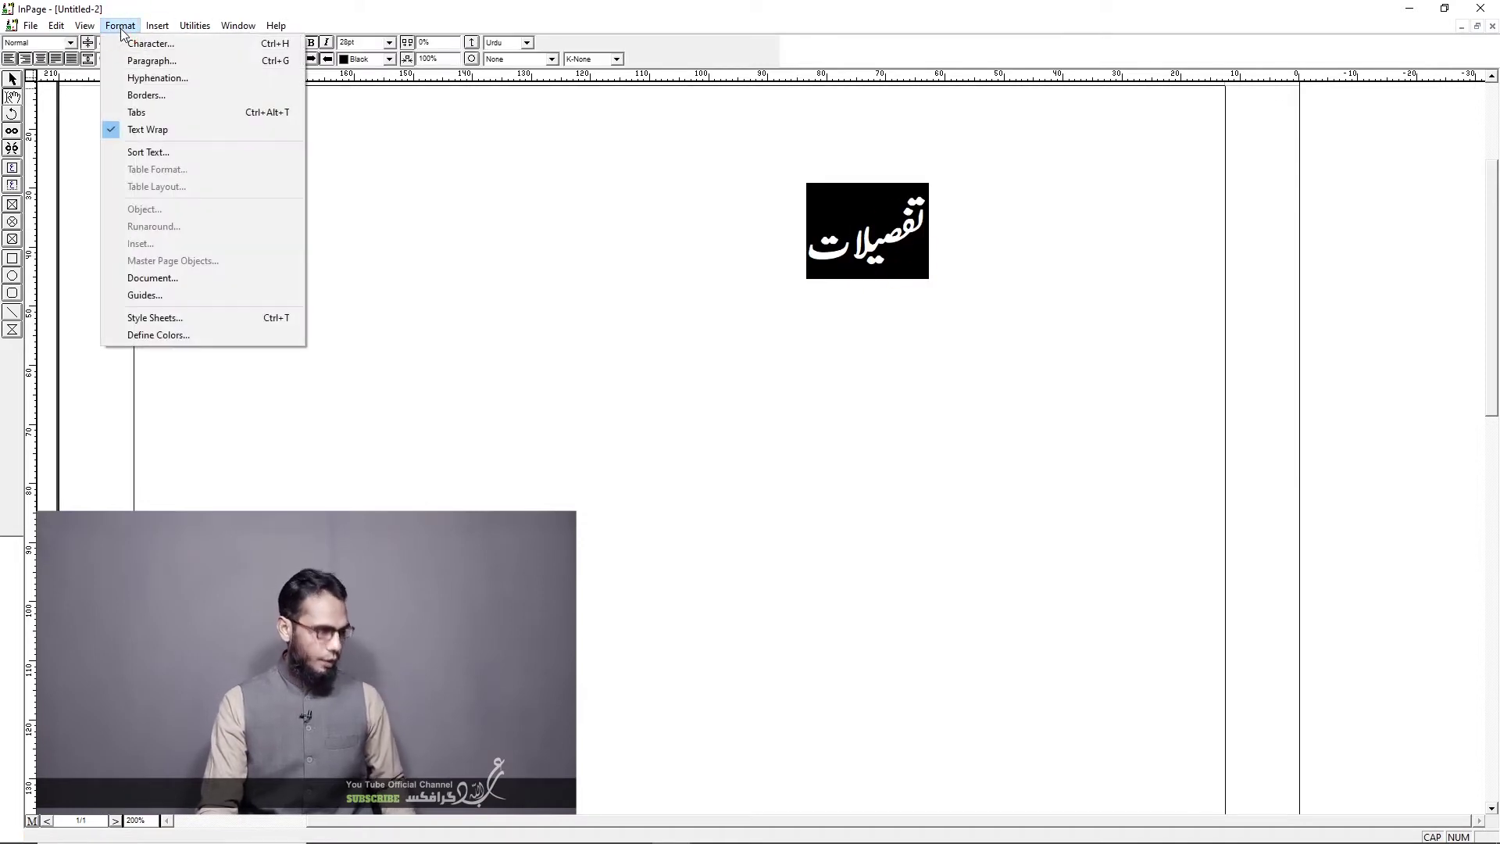
click(149, 95)
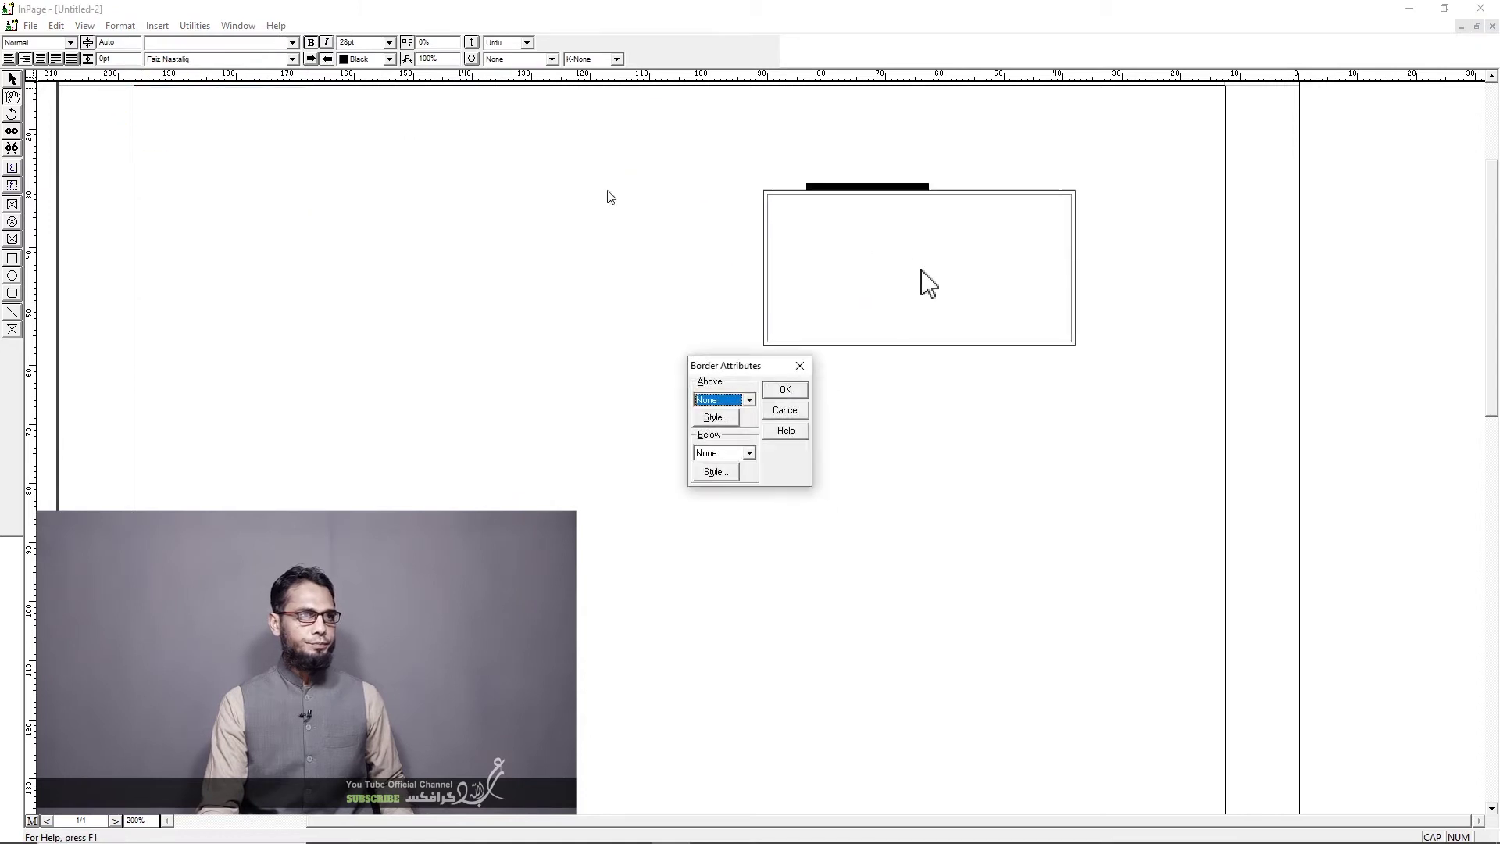
drag(736, 367, 474, 242)
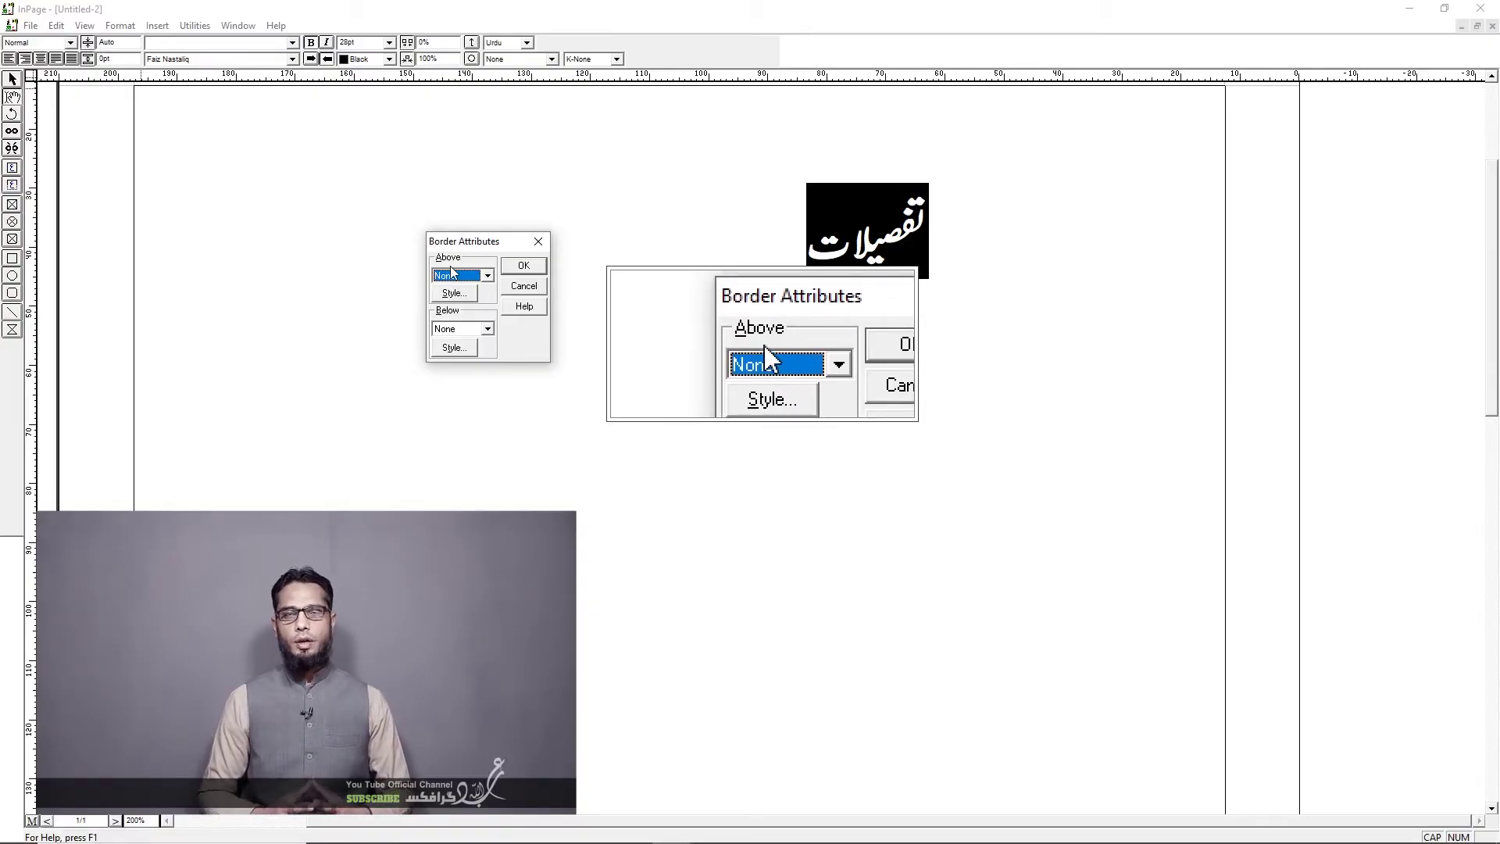
click(487, 329)
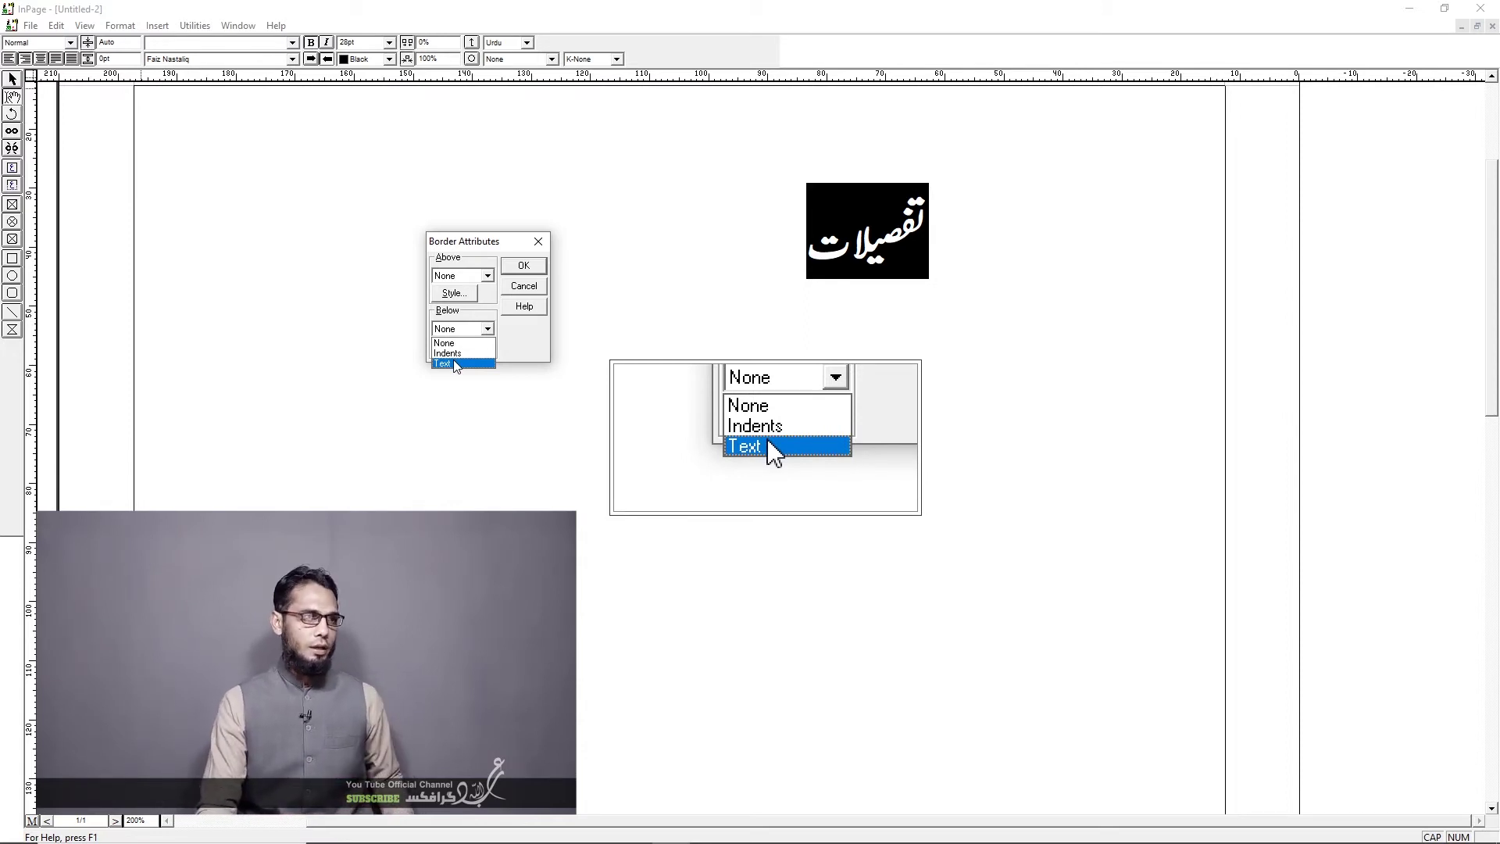
click(457, 364)
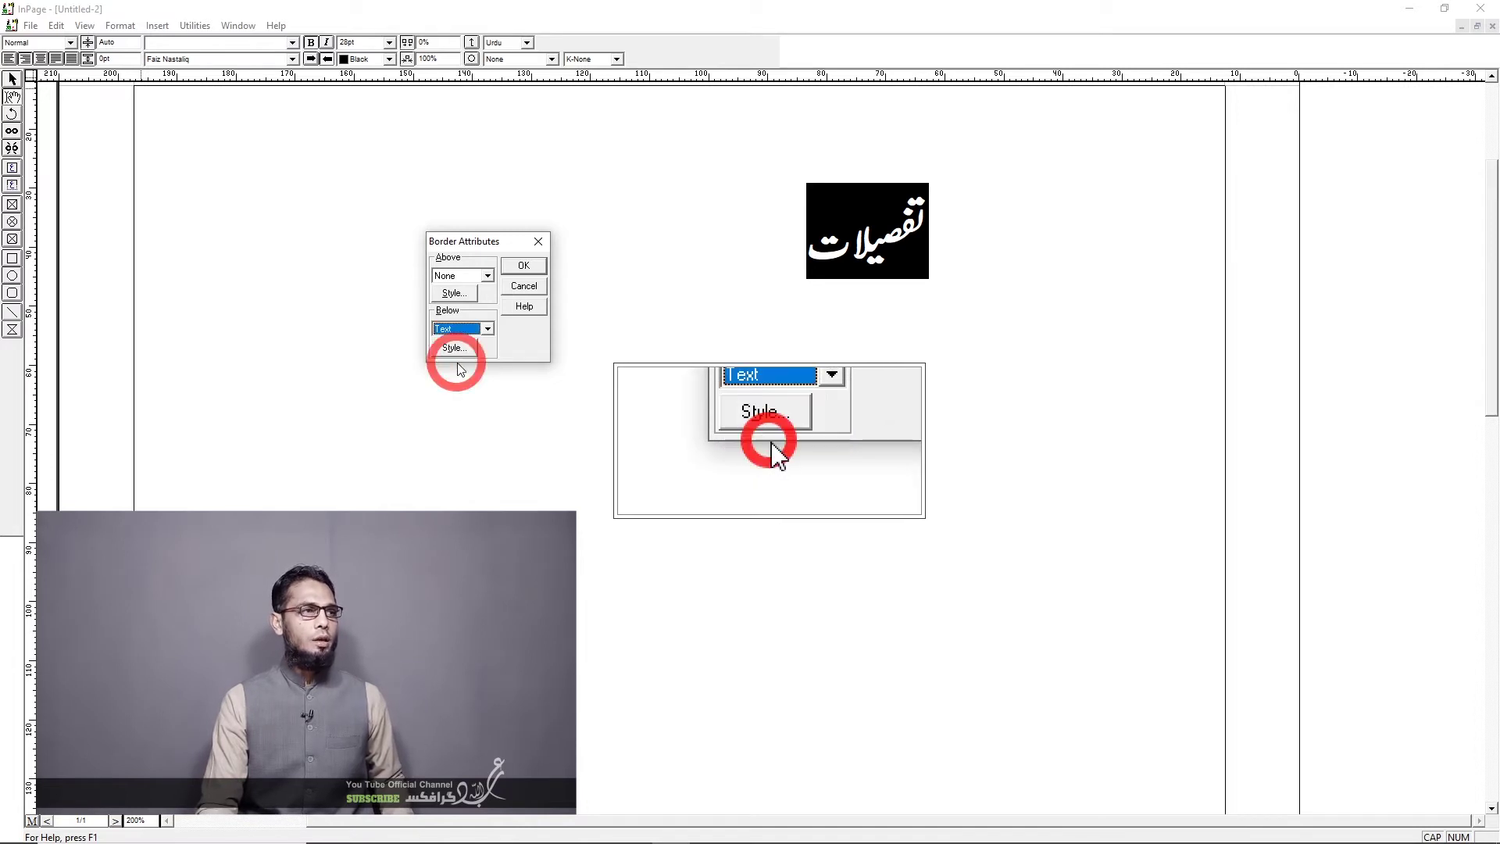
click(523, 268)
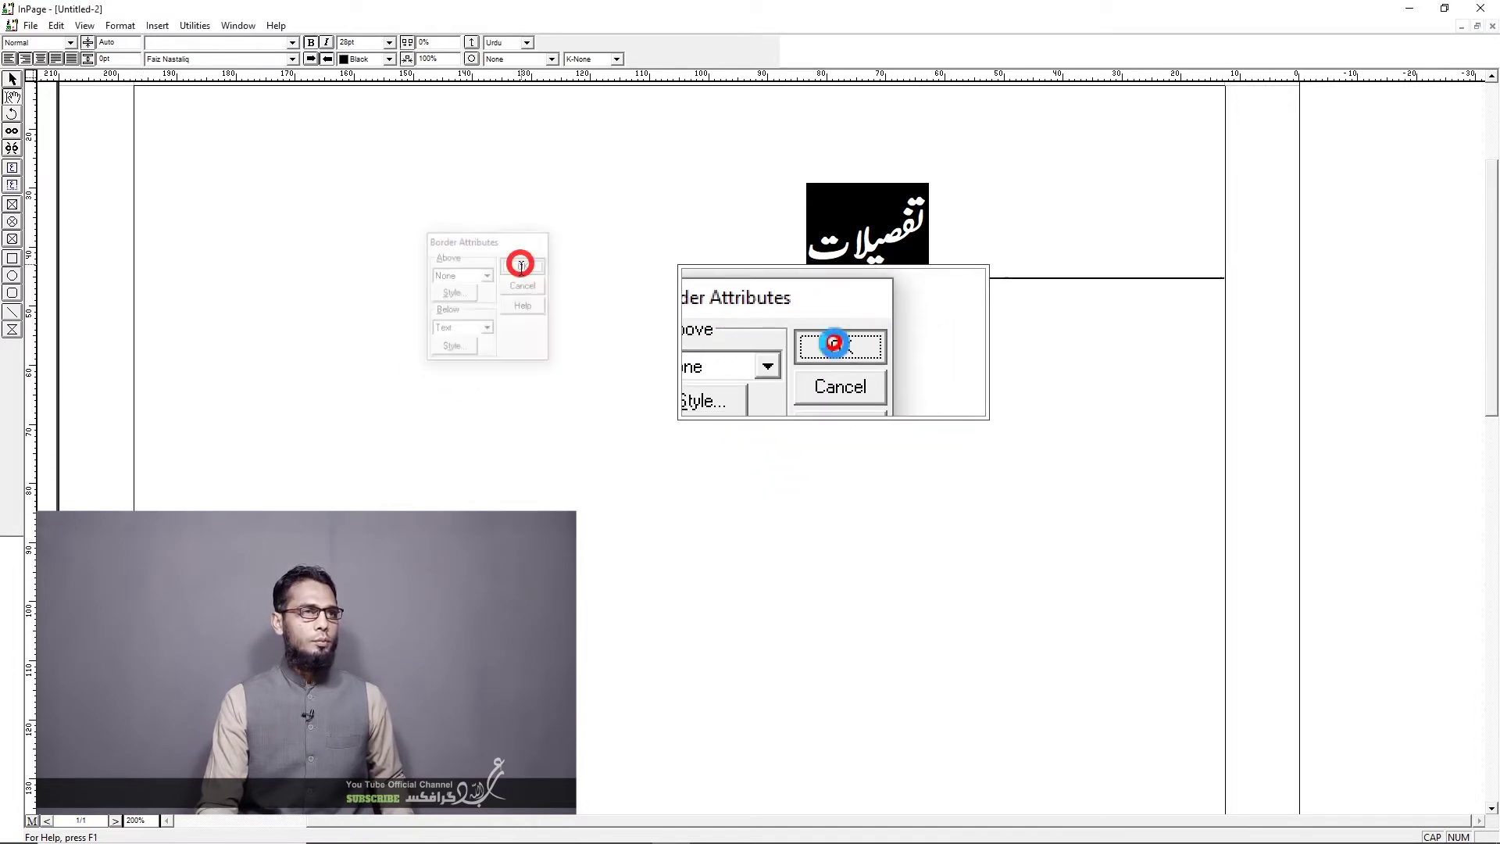
Step: Examine the border below the تفصیلات heading at 100% and 200% zoom
click(945, 289)
drag(930, 260, 777, 242)
click(1044, 236)
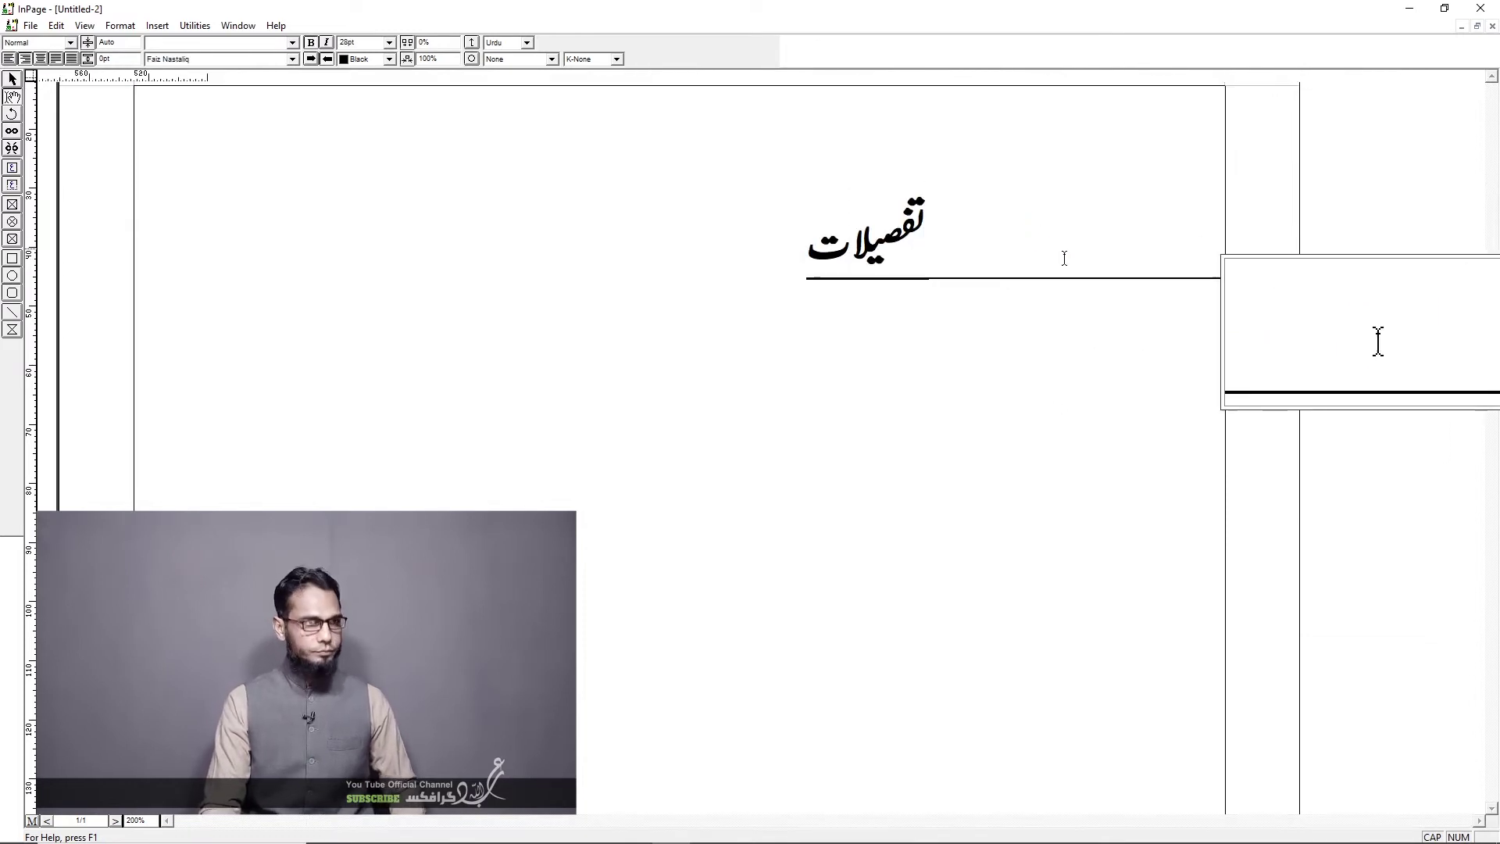
key(ctrl+0)
key(ctrl+1)
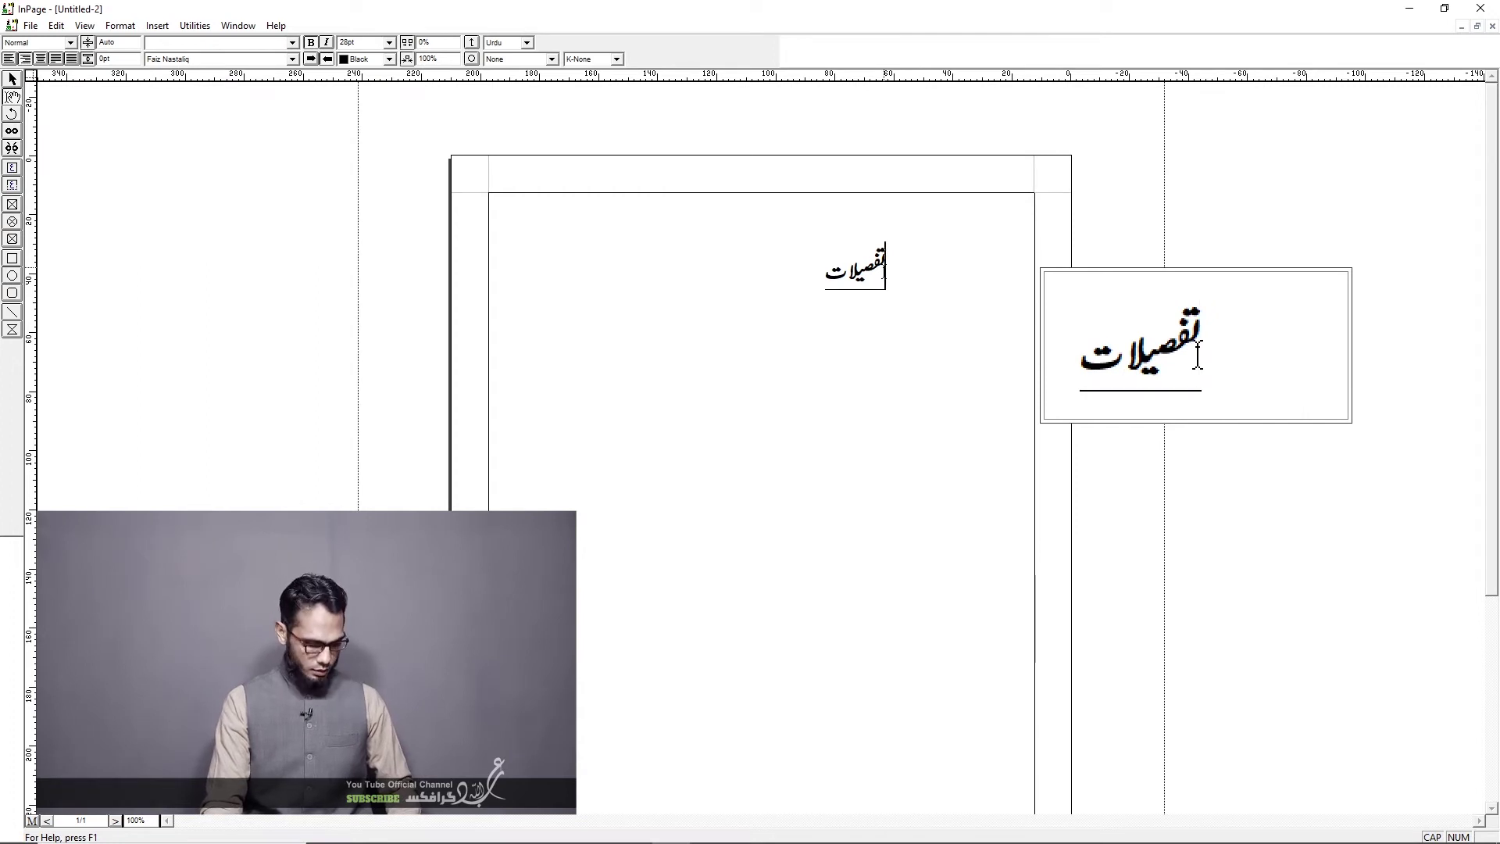
key(ctrl+2)
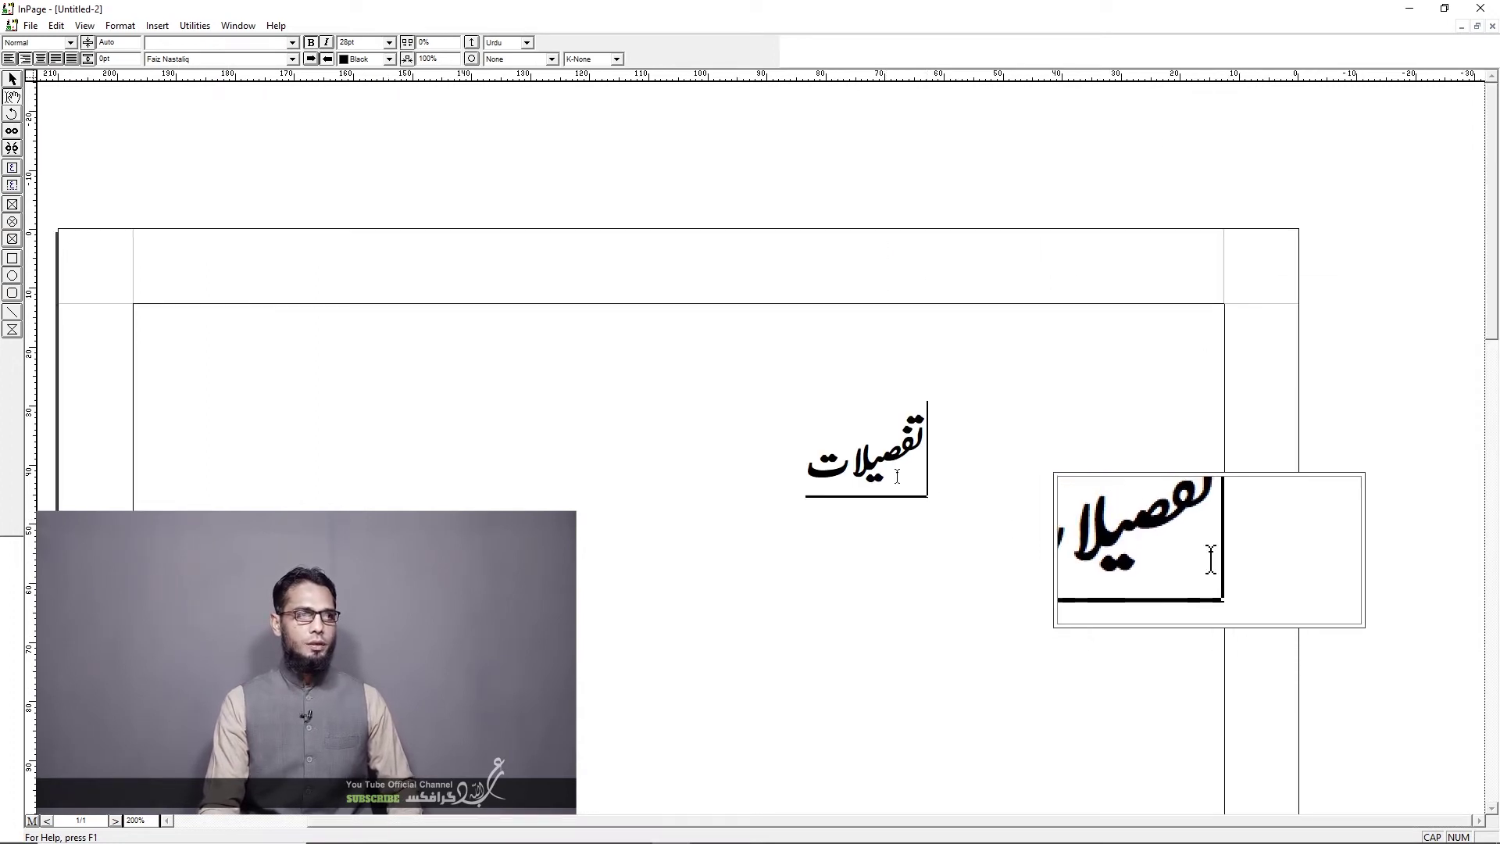
double_click(849, 478)
drag(898, 471, 808, 474)
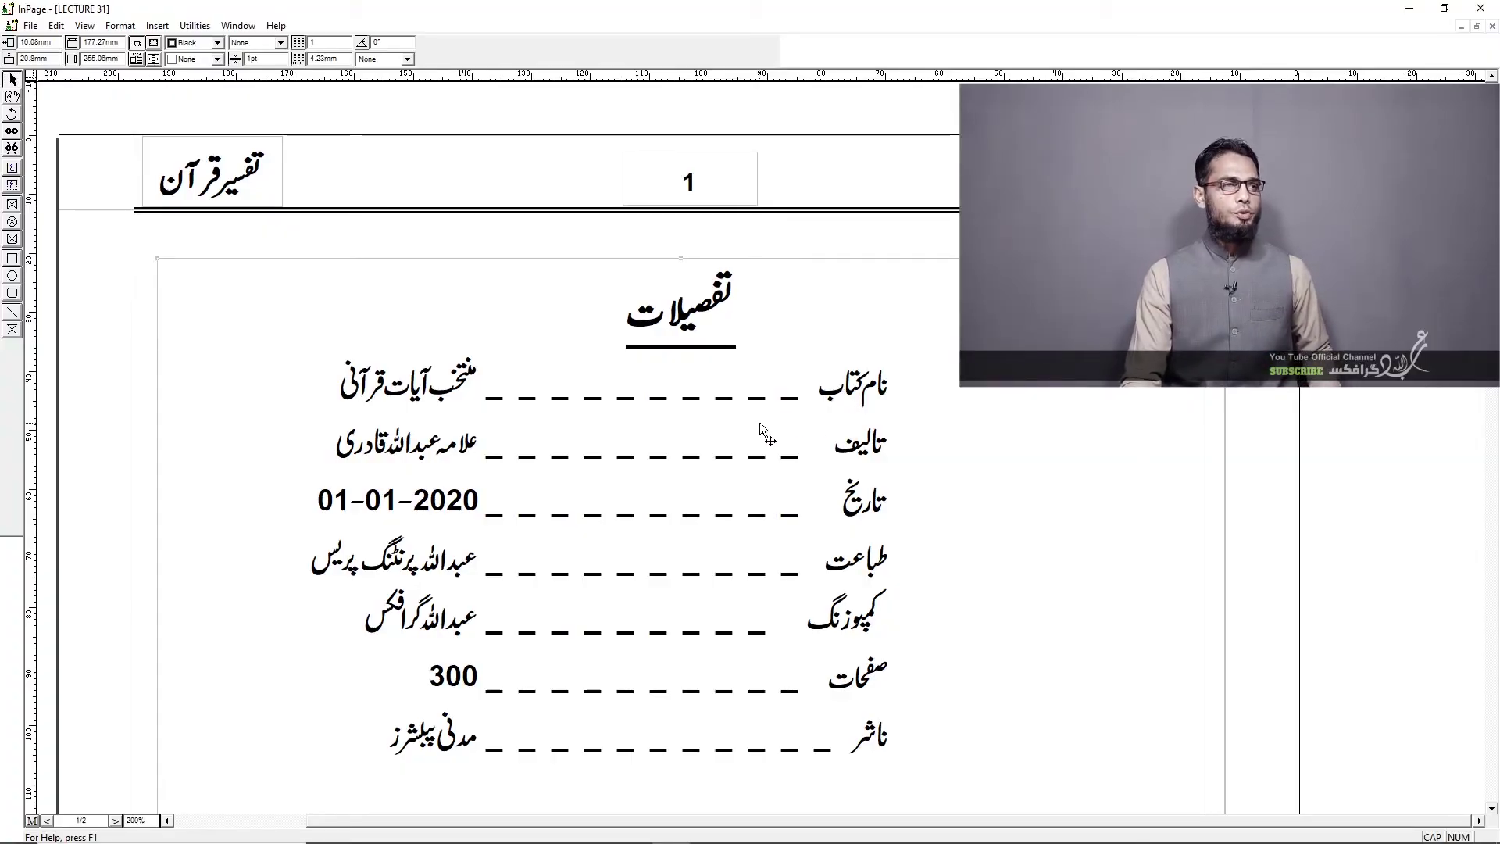
Step: Examine the dashed leaders in the تفصیلات list and the dotted leaders in the فہرست عناوین list
scroll(703, 372, down, 6)
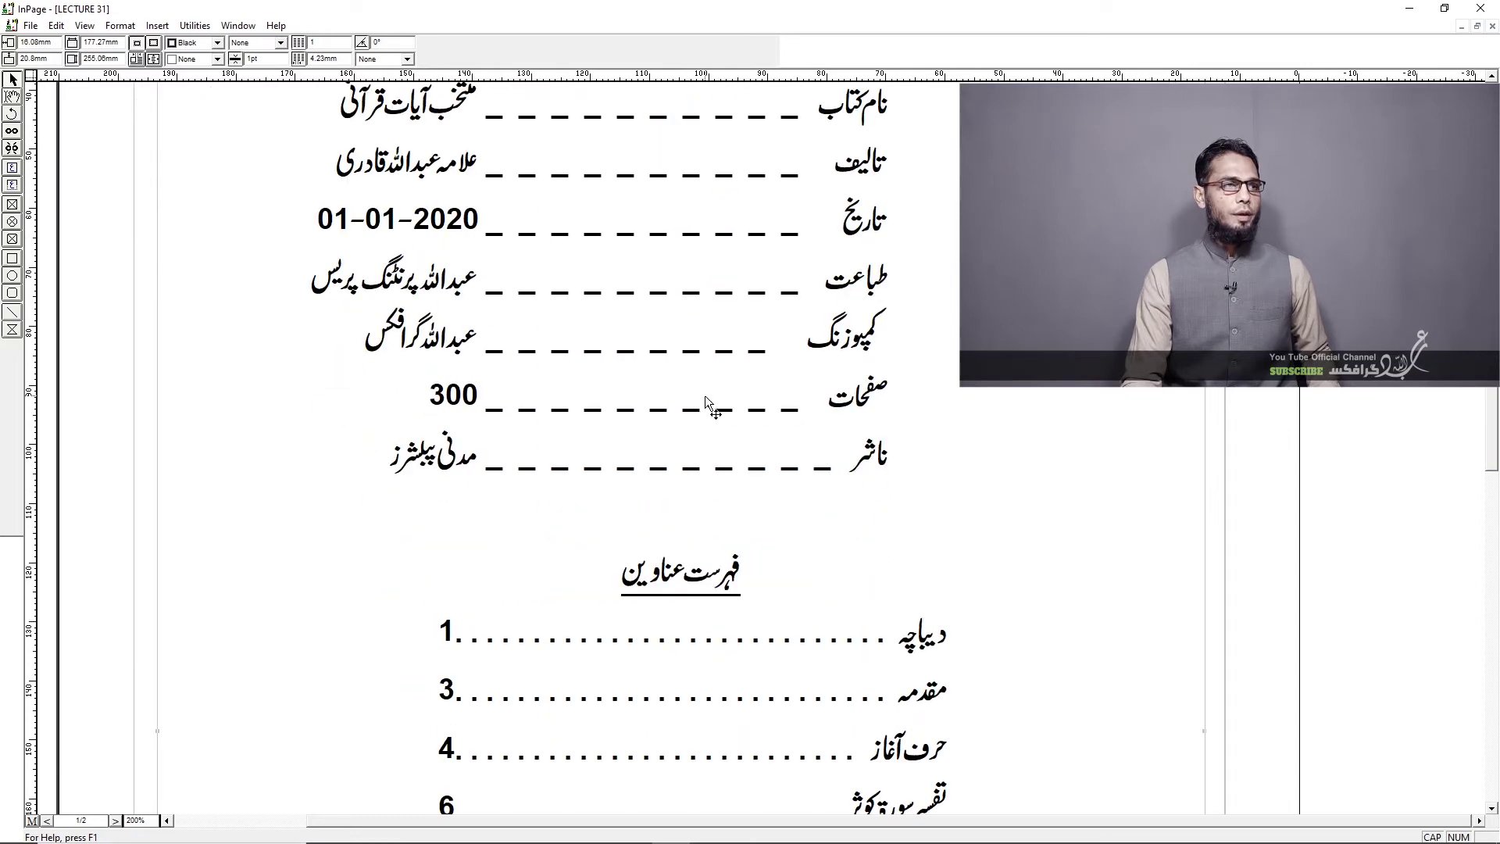
scroll(696, 563, up, 7)
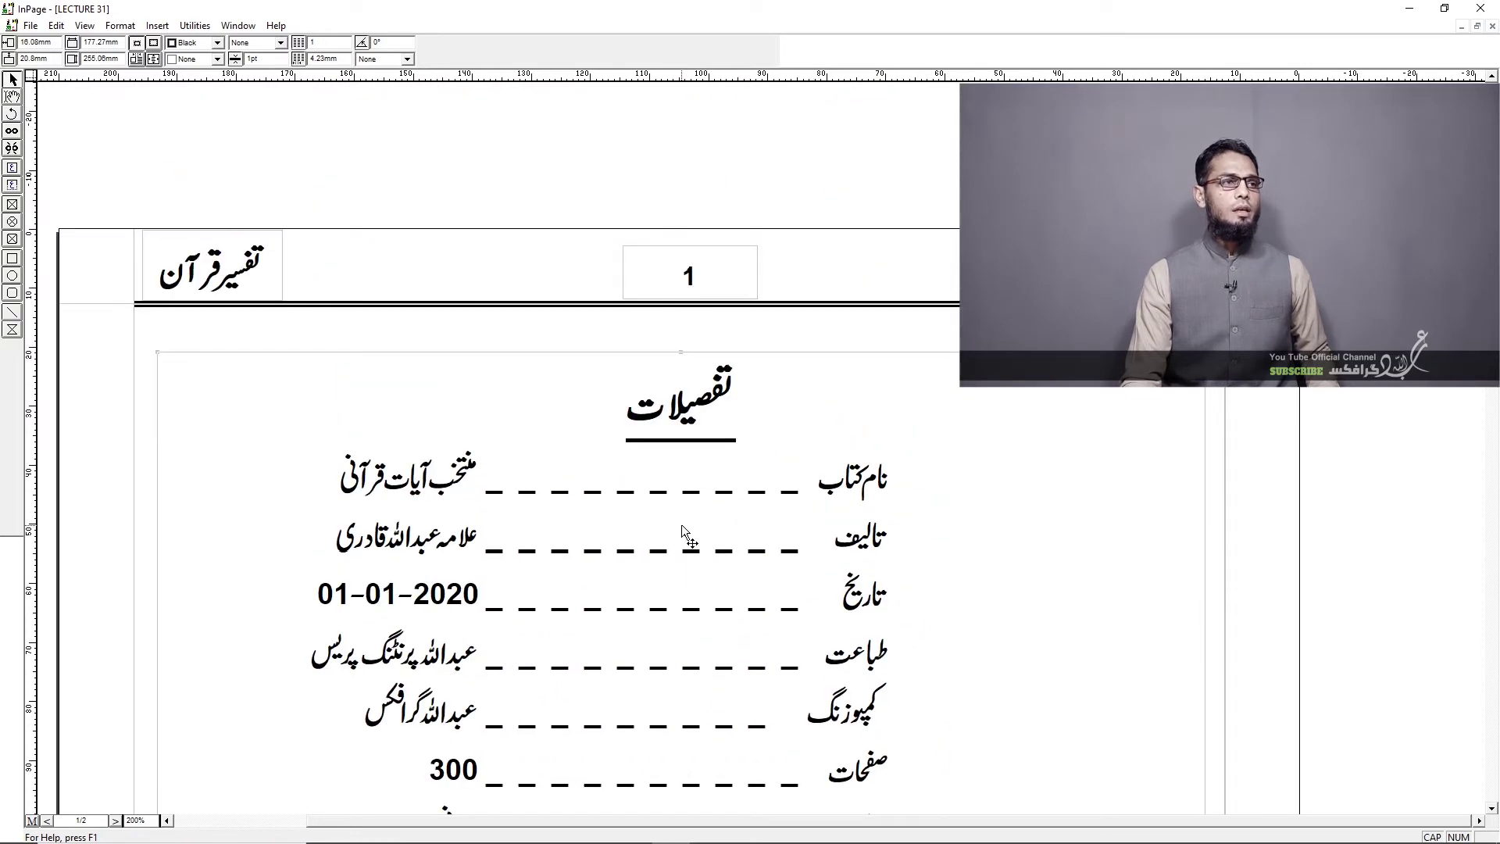
scroll(685, 539, down, 2)
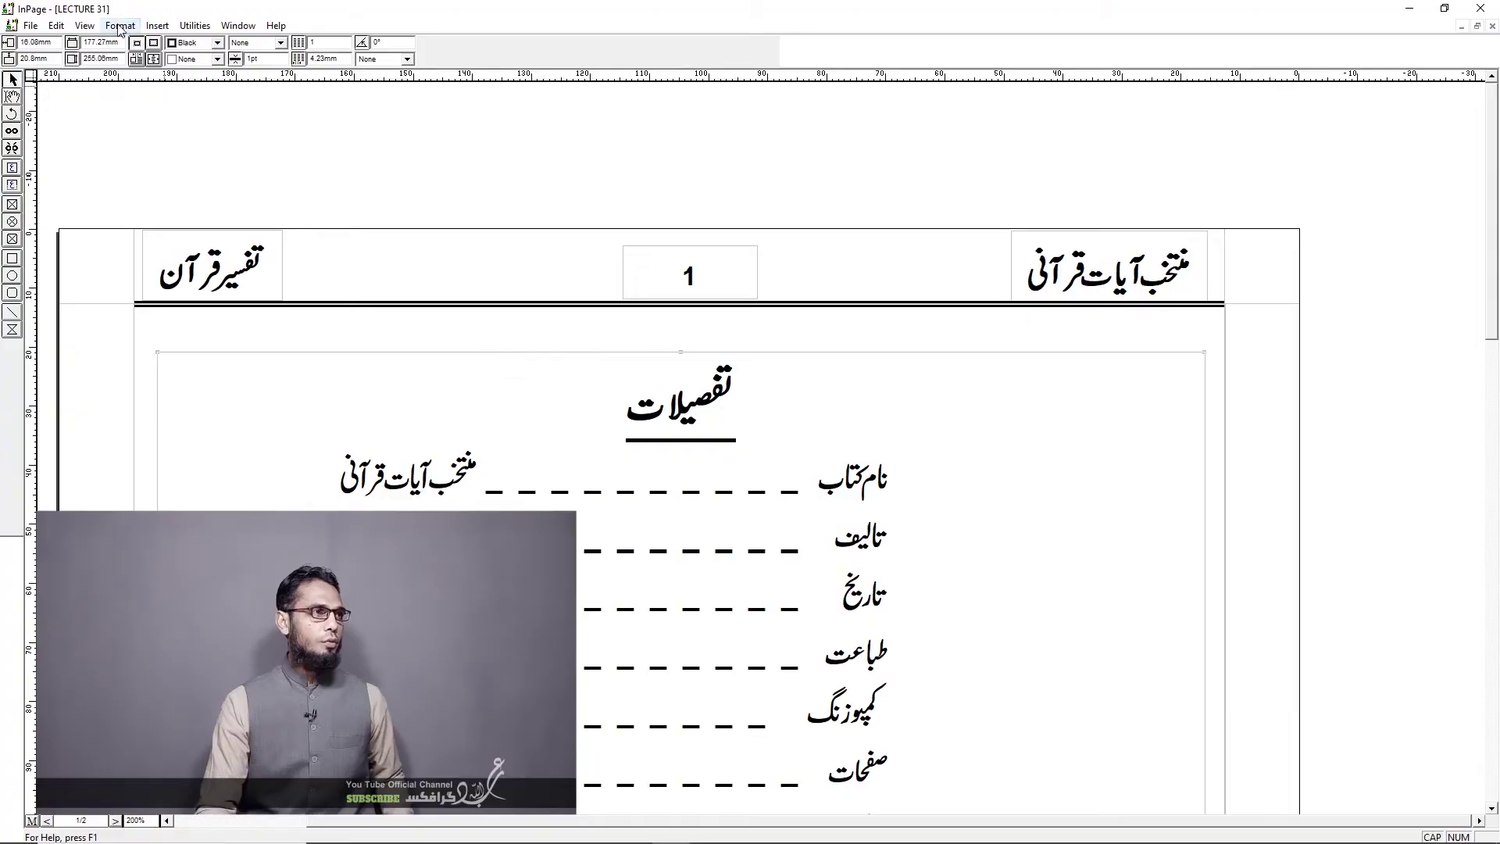
click(119, 26)
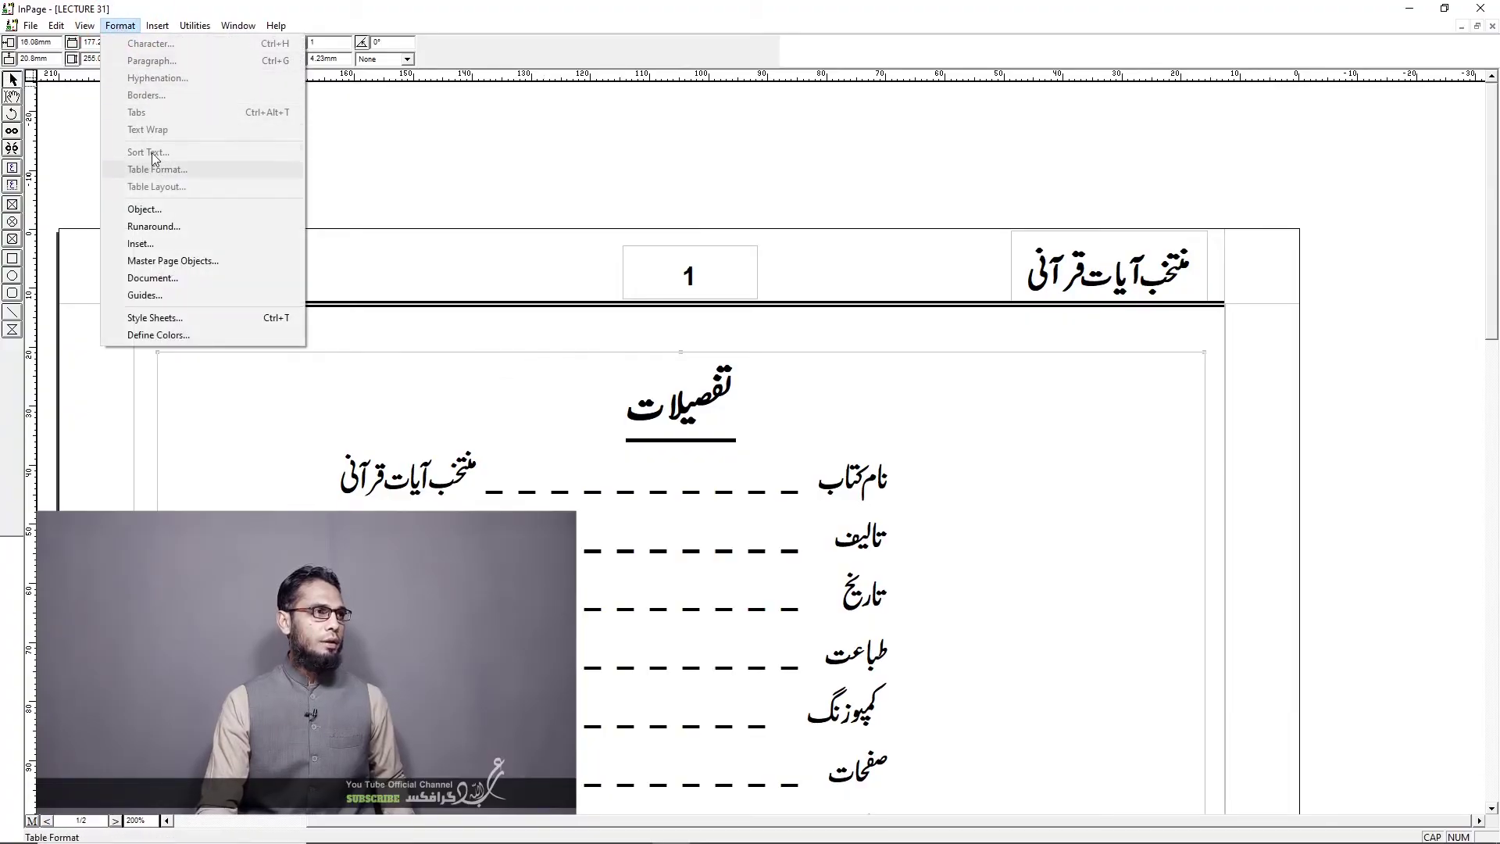
click(1030, 536)
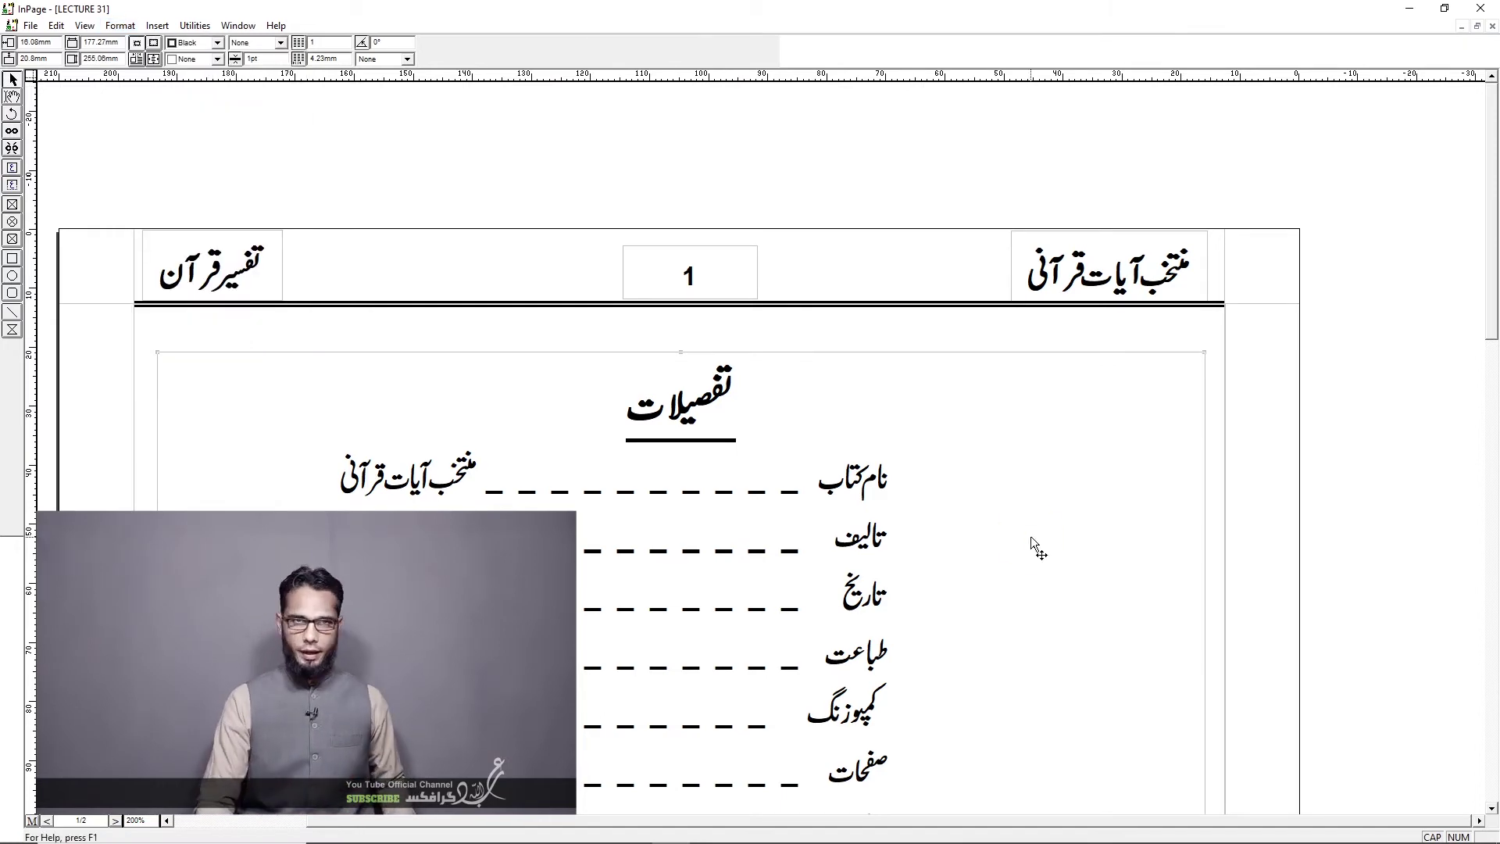
scroll(1016, 541, down, 10)
scroll(991, 571, down, 5)
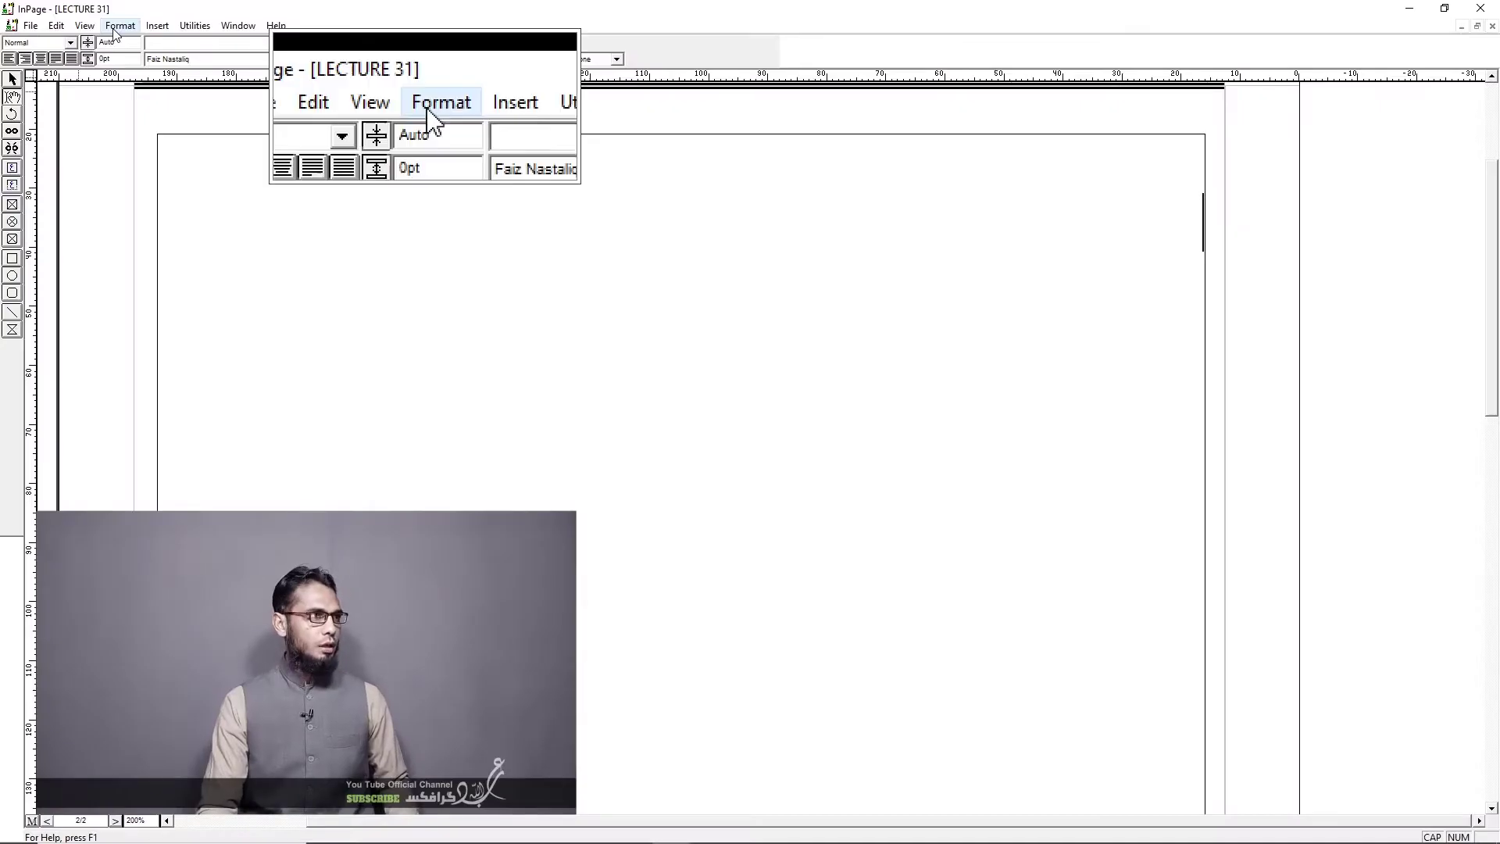
Step: Turn on tab editing for the empty first line and place tab stops at about 53 mm and 112 mm
click(117, 26)
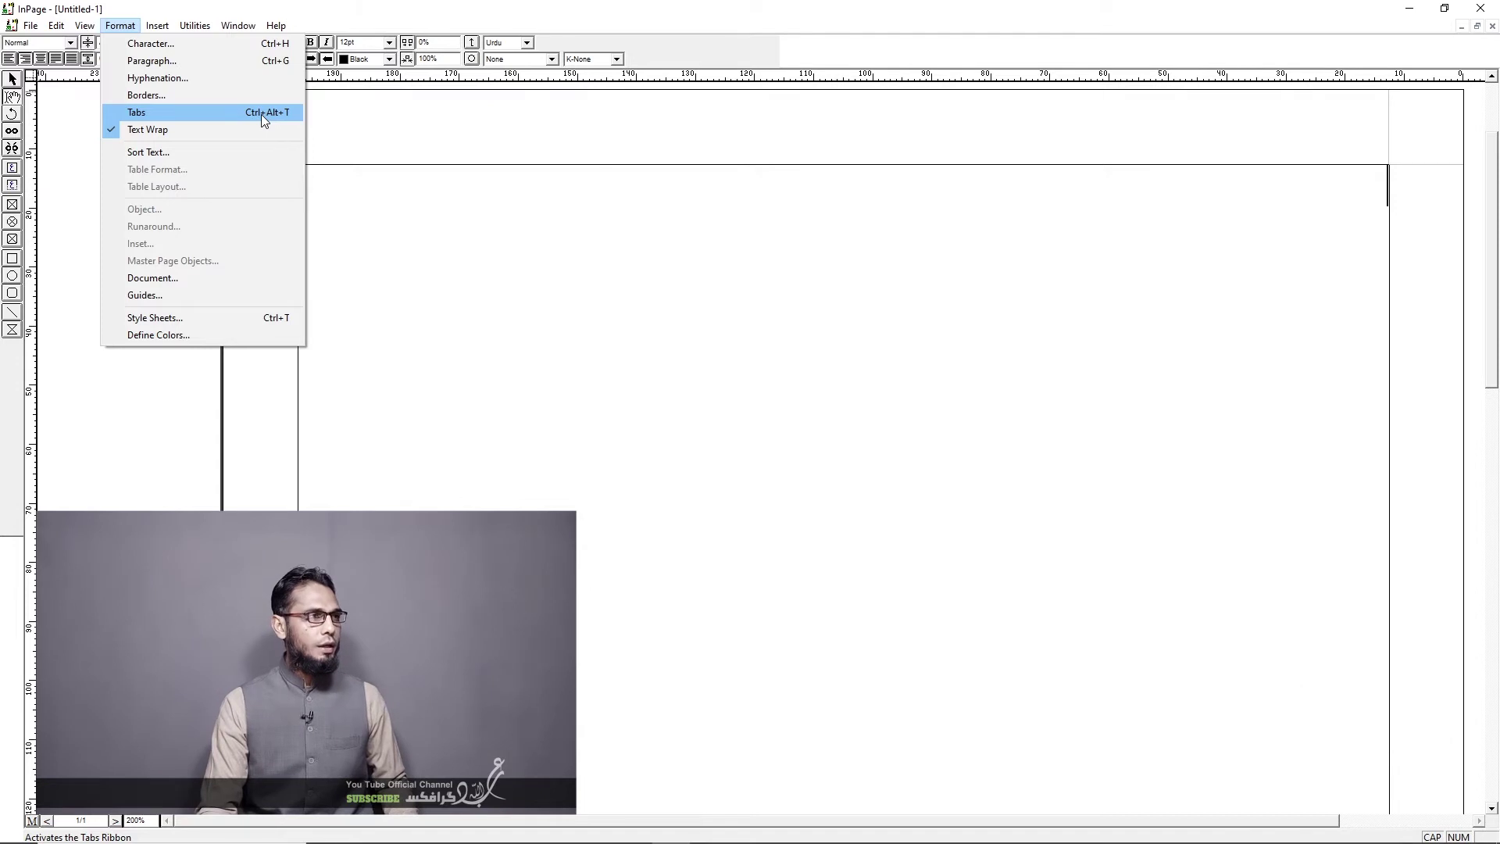
click(186, 114)
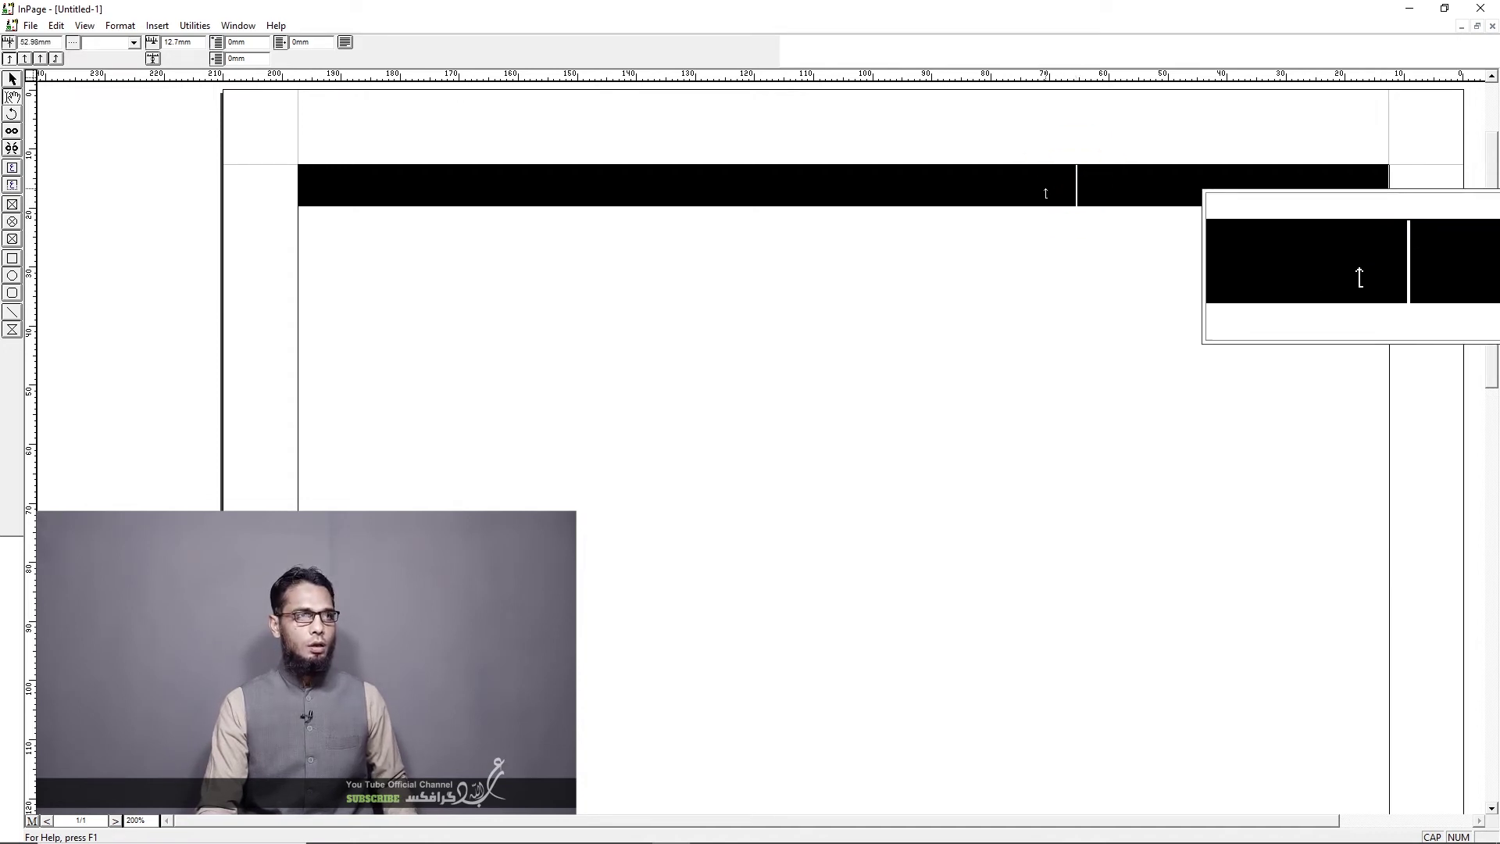
click(725, 186)
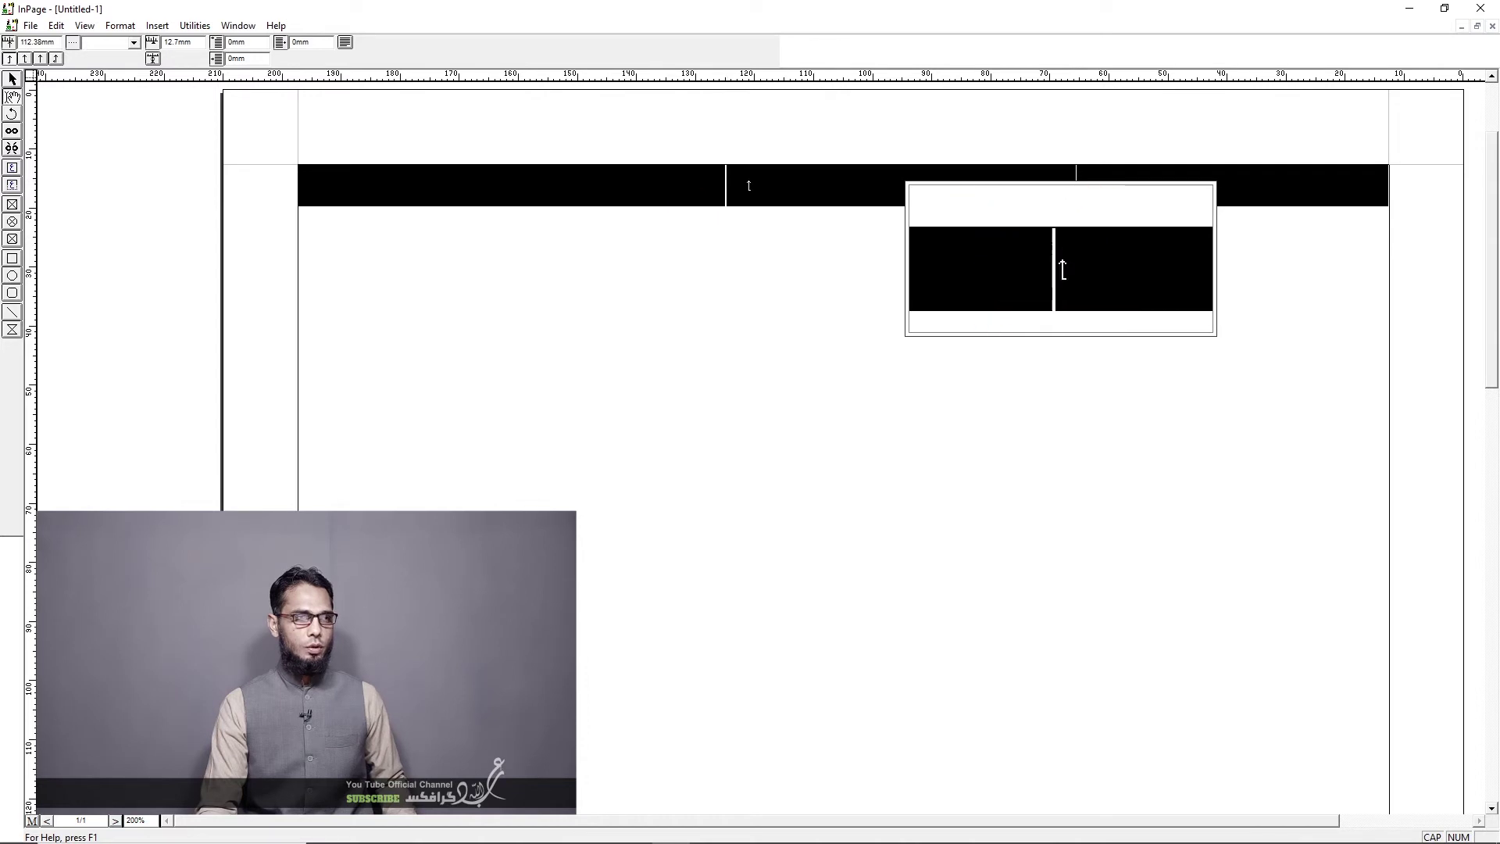
Step: Give the tab stop at about 112 mm a solid line leader and leave tab editing
click(133, 42)
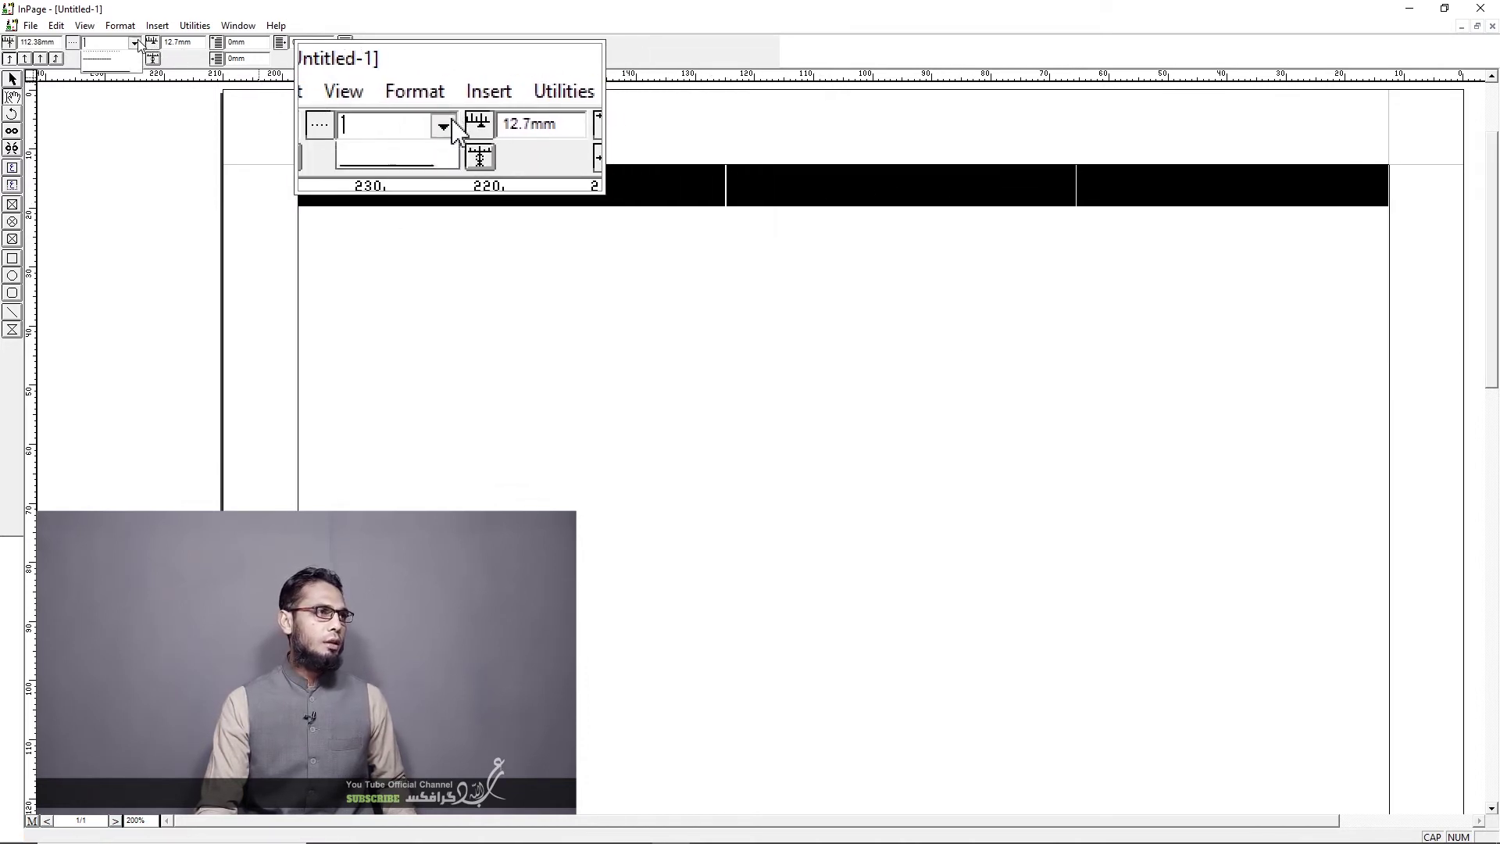
click(109, 78)
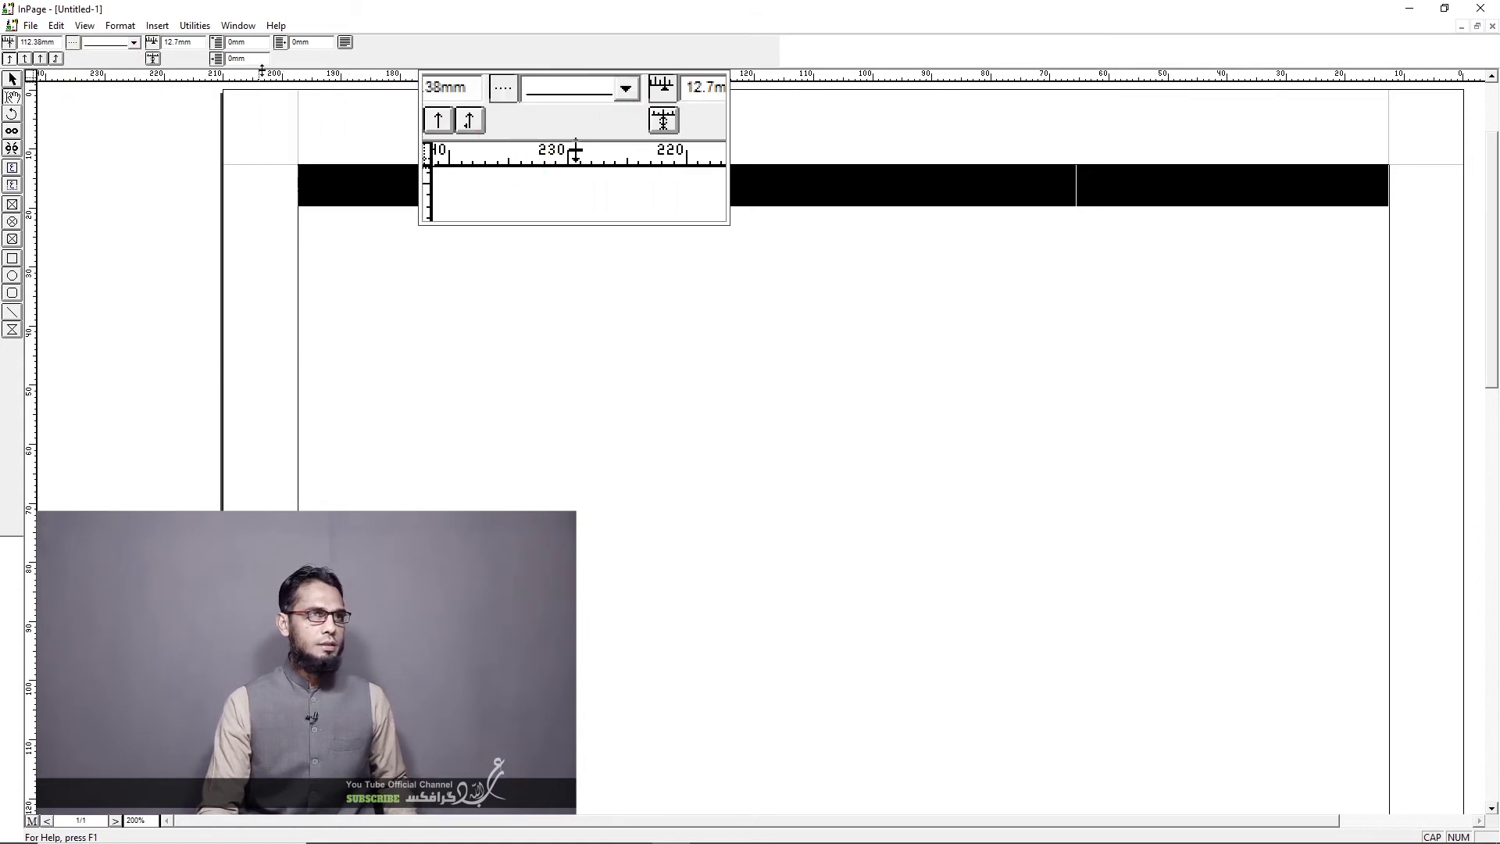
click(120, 25)
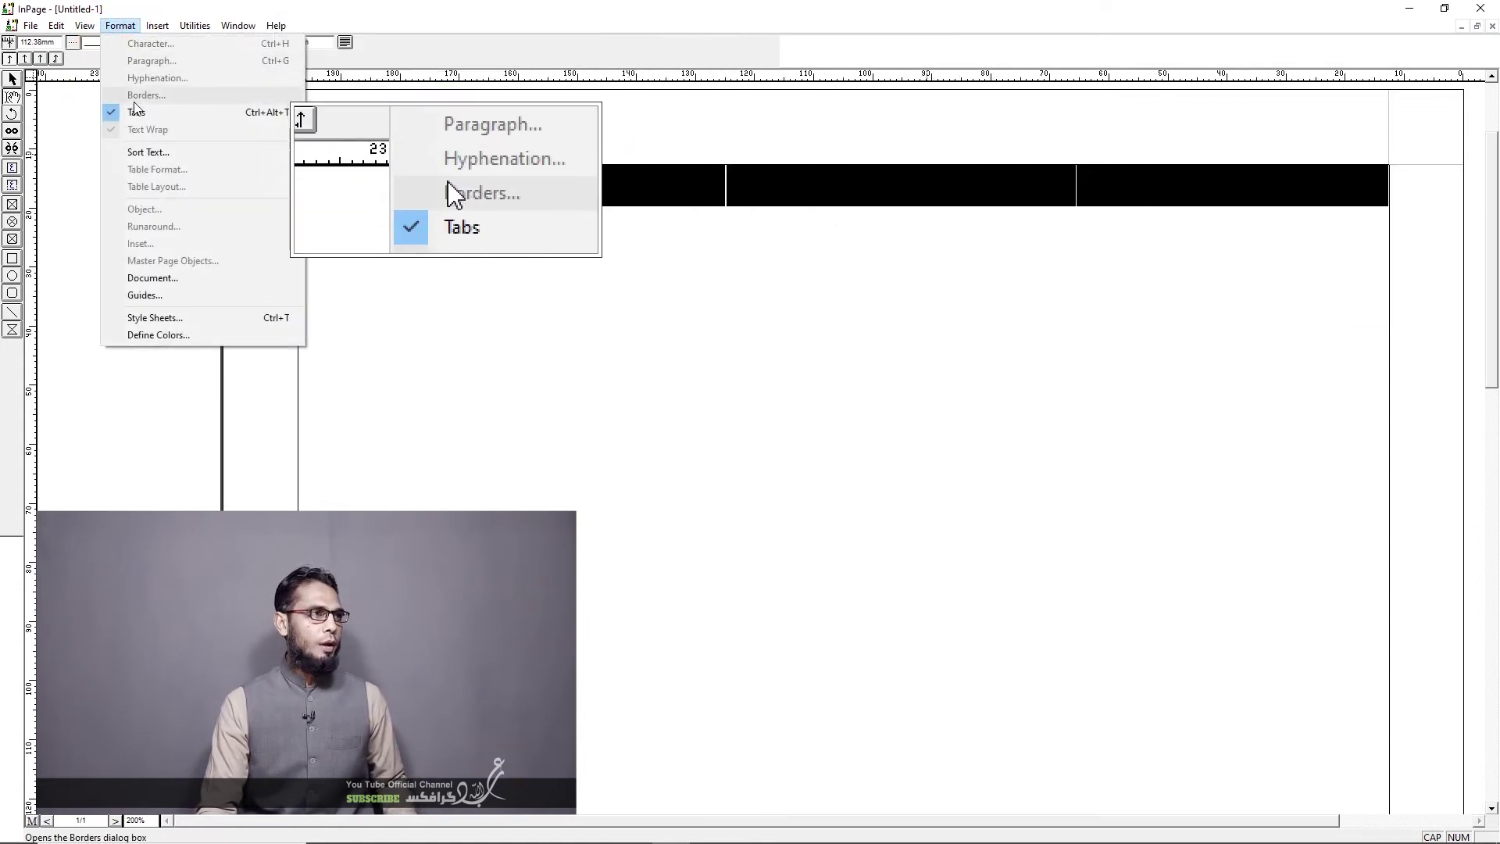